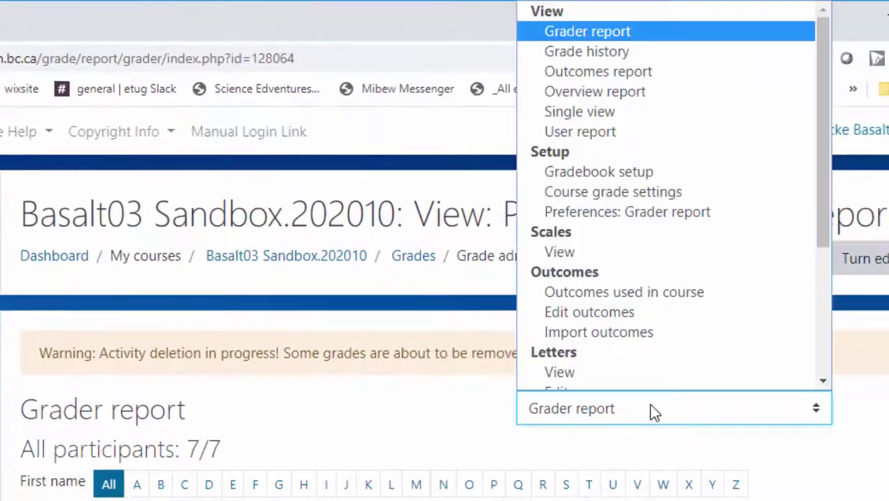
Step: Open the Gradebook setup for the course and review the listed grade items and their weights
scroll(730, 346, down, 1)
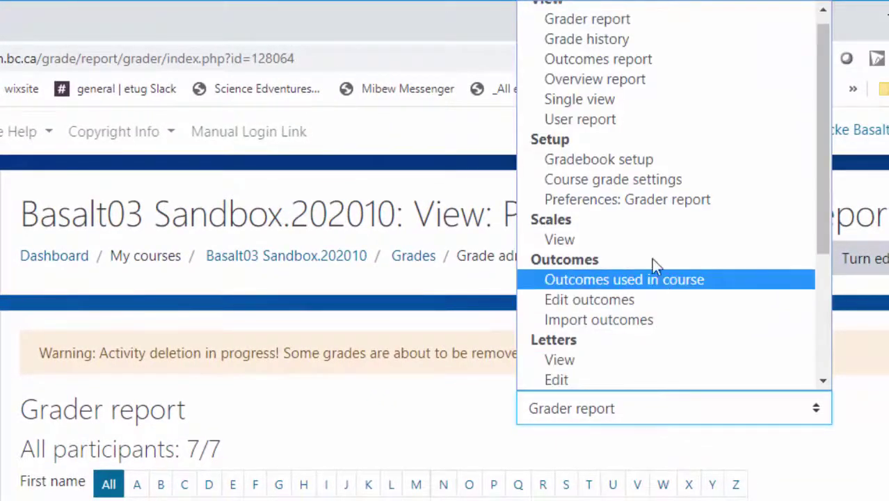
click(630, 159)
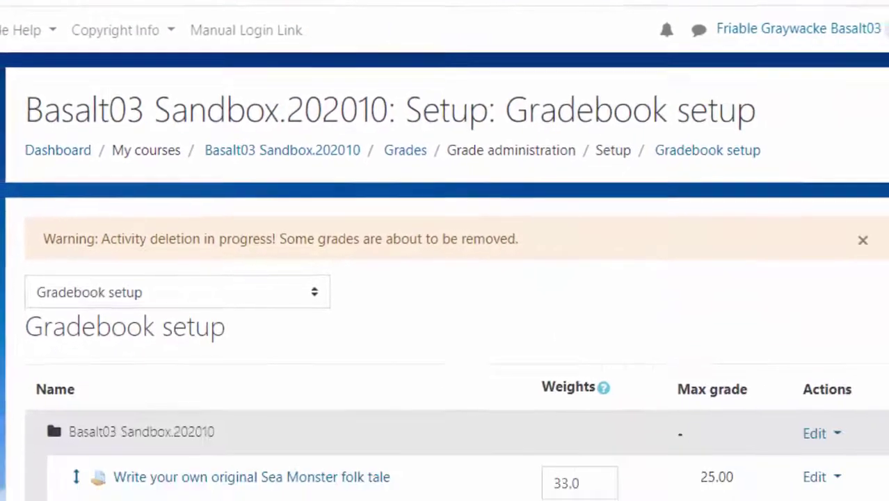
scroll(445, 278, down, 5)
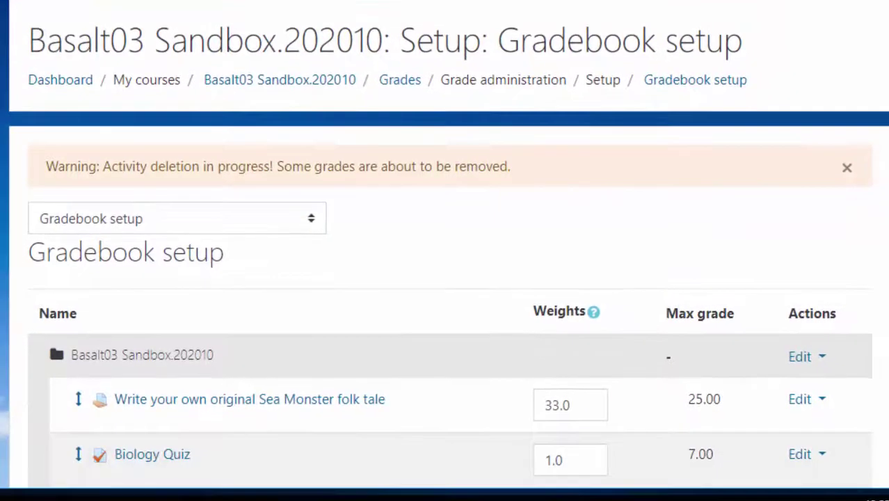
scroll(460, 278, down, 4)
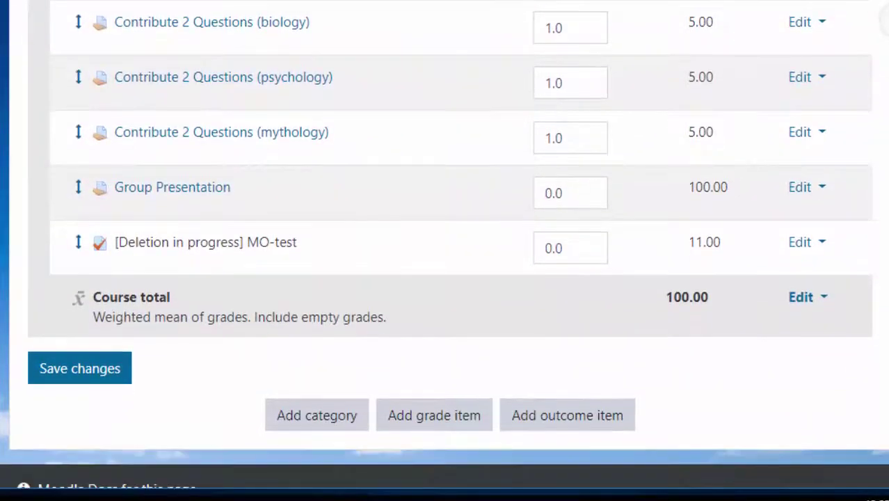
scroll(518, 166, up, 10)
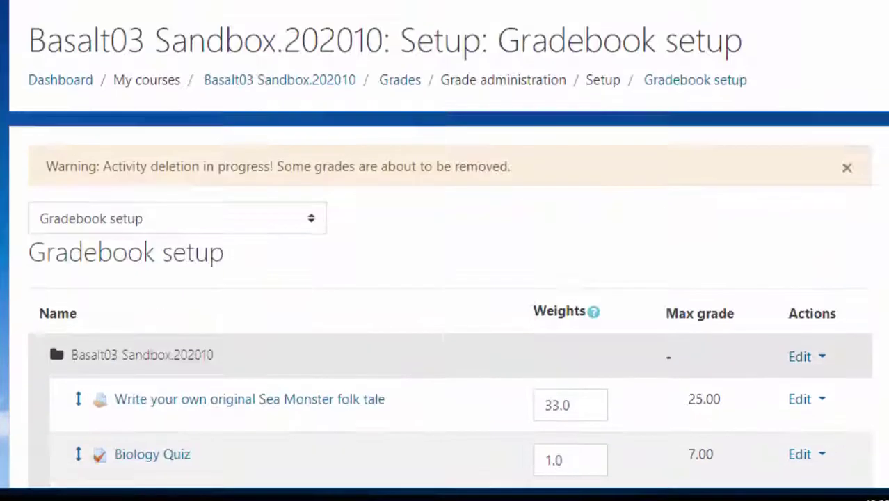
Step: Open the Aquatic Cryptozoology course outline from the course page in Word, switch it to Print Layout and read the evaluation requirements
click(254, 80)
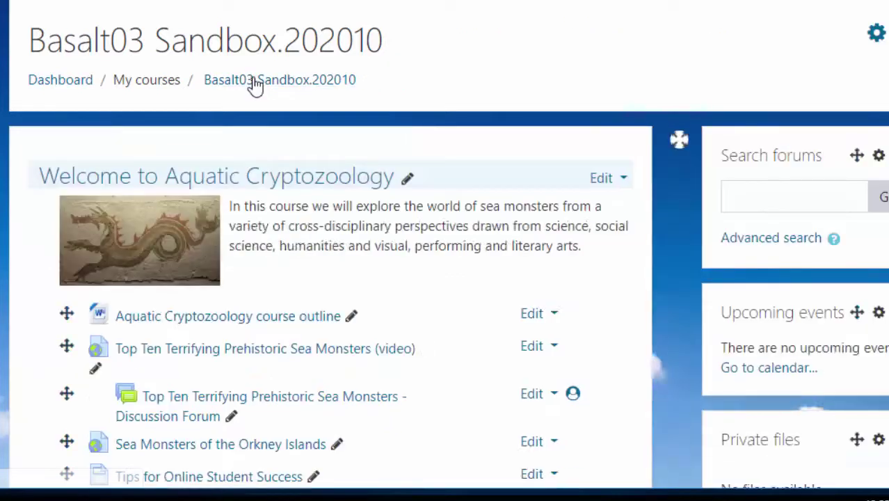
click(280, 325)
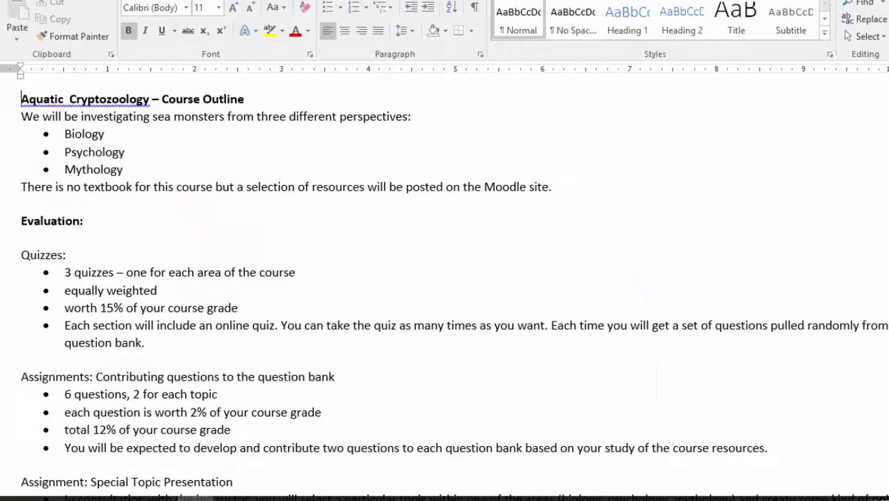
click(418, 0)
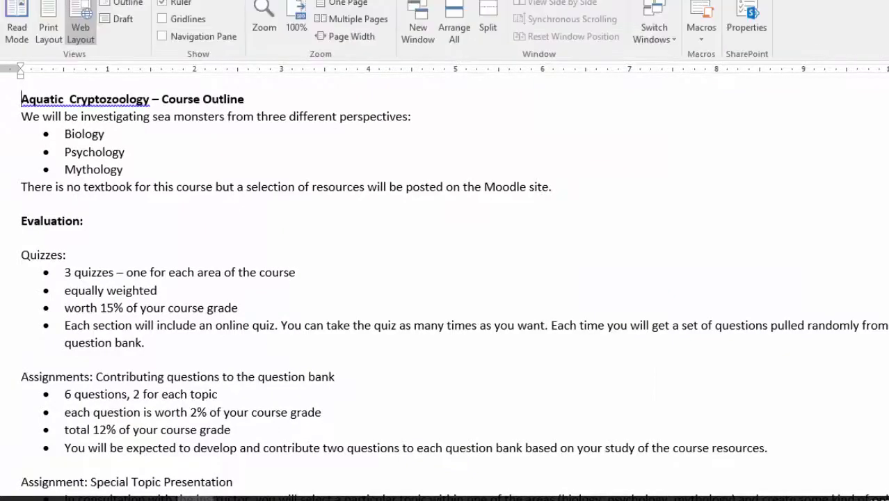
click(51, 13)
scroll(446, 278, down, 3)
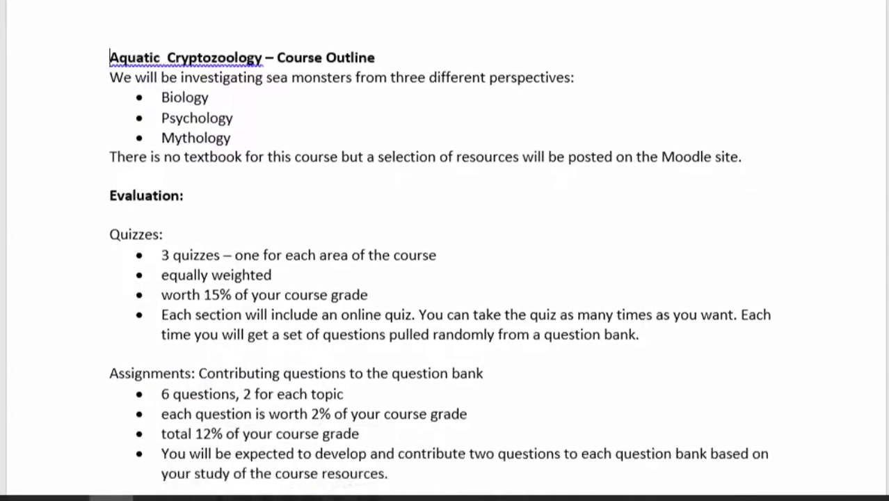
scroll(446, 279, down, 7)
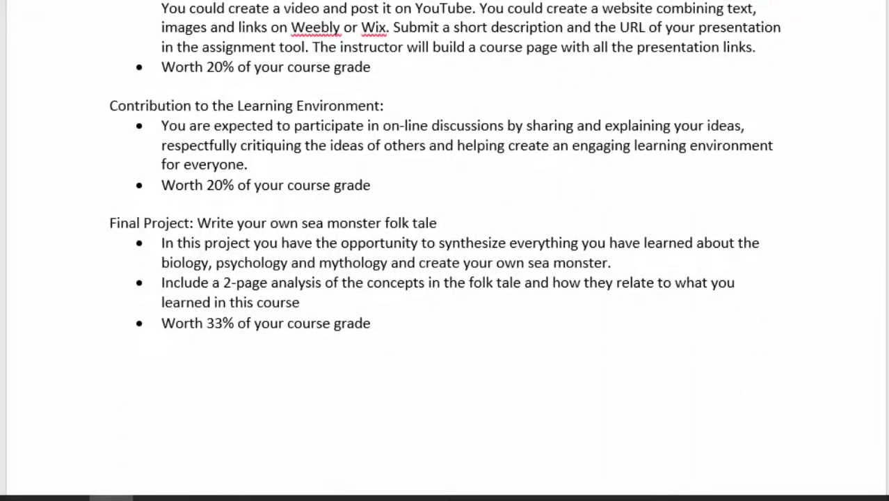
scroll(446, 278, up, 10)
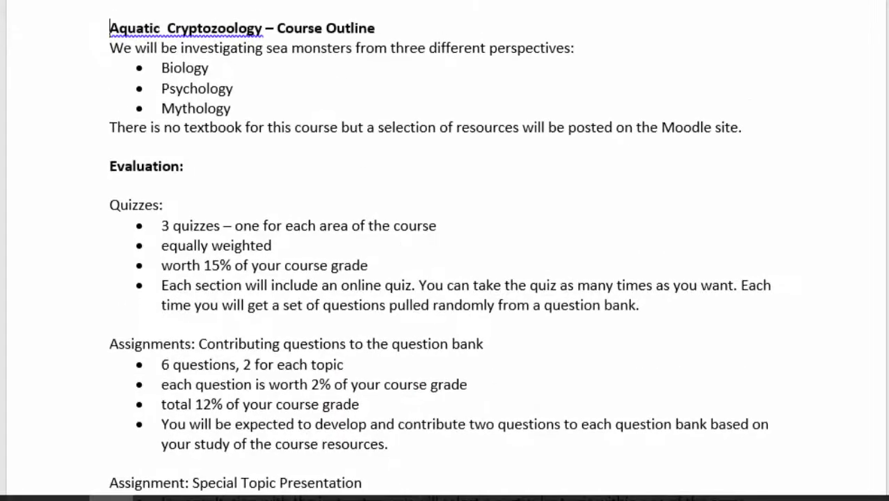
scroll(445, 278, down, 1)
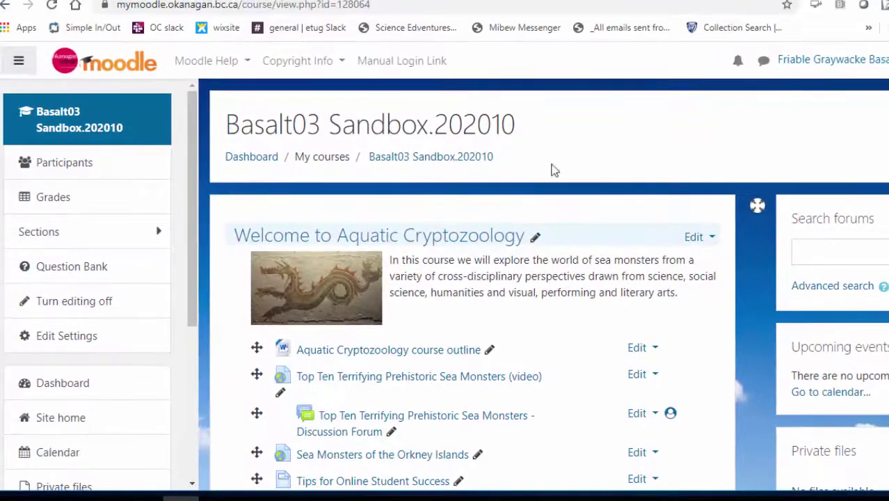
Step: Return to the Moodle course and open its Gradebook setup from the grades area
click(99, 195)
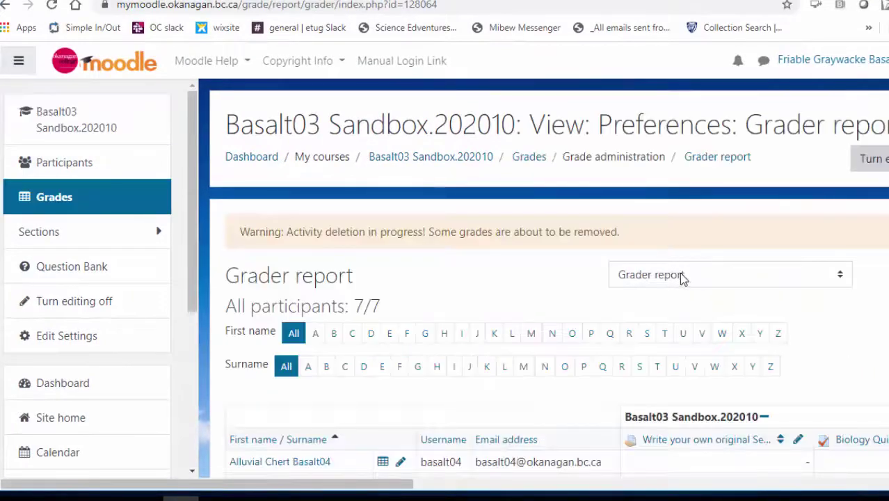
click(682, 277)
scroll(678, 209, down, 1)
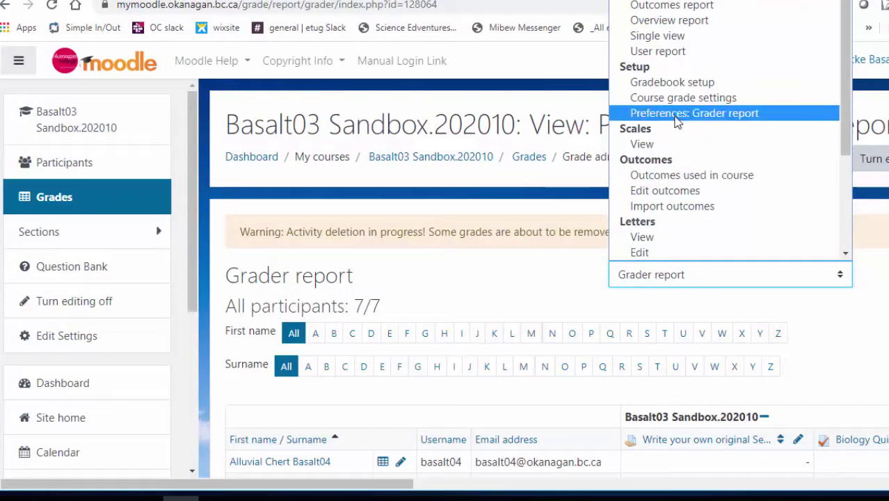
click(667, 82)
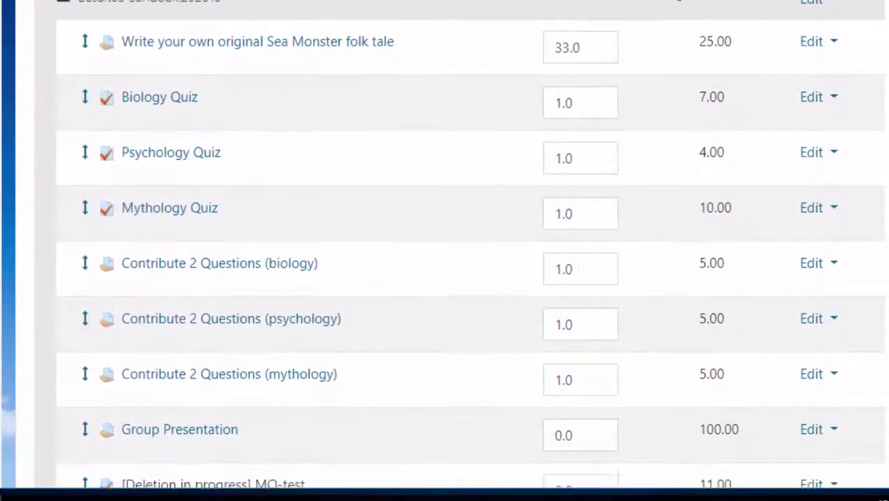
Step: Add a grade category named Quizzes and save it
scroll(471, 251, down, 5)
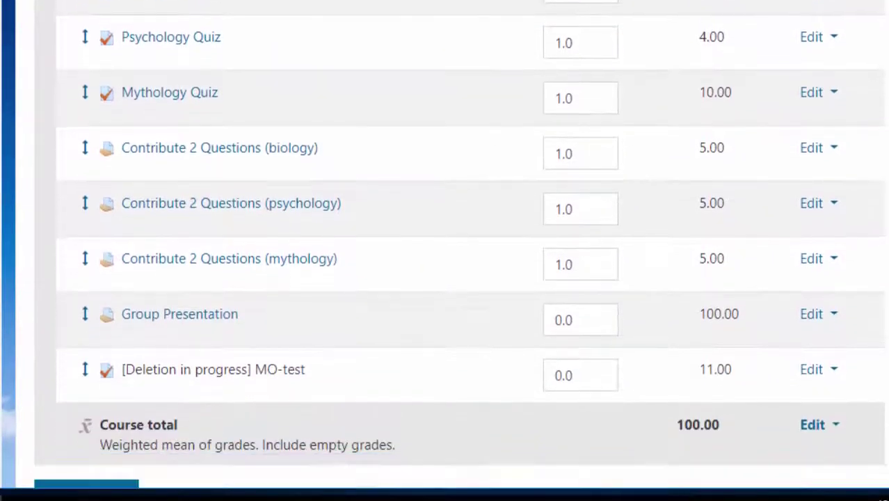
scroll(471, 251, down, 1)
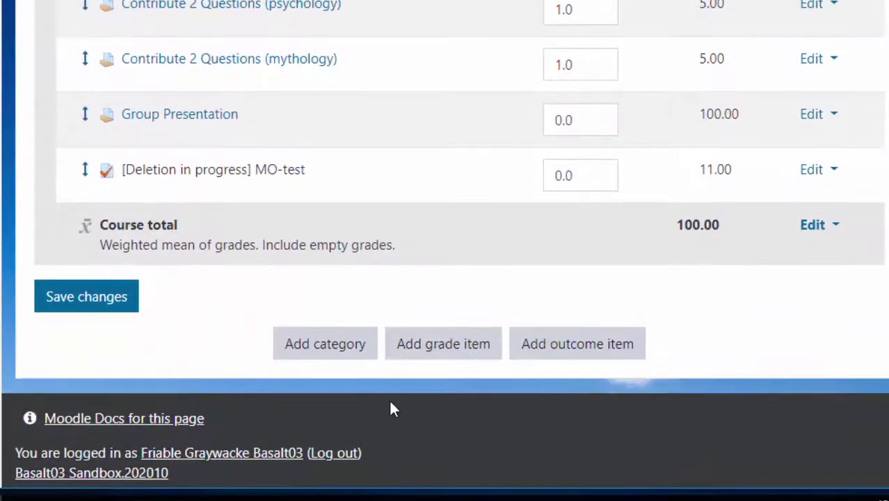
click(347, 357)
click(344, 287)
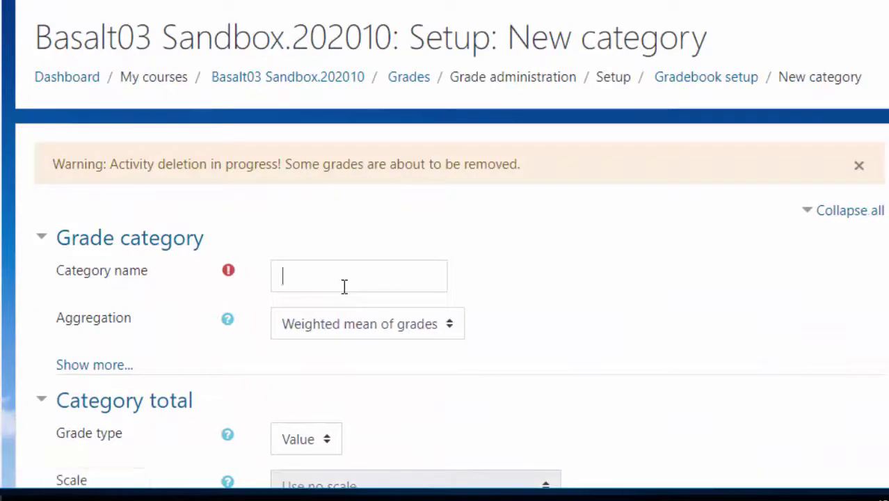
text(Quizzes)
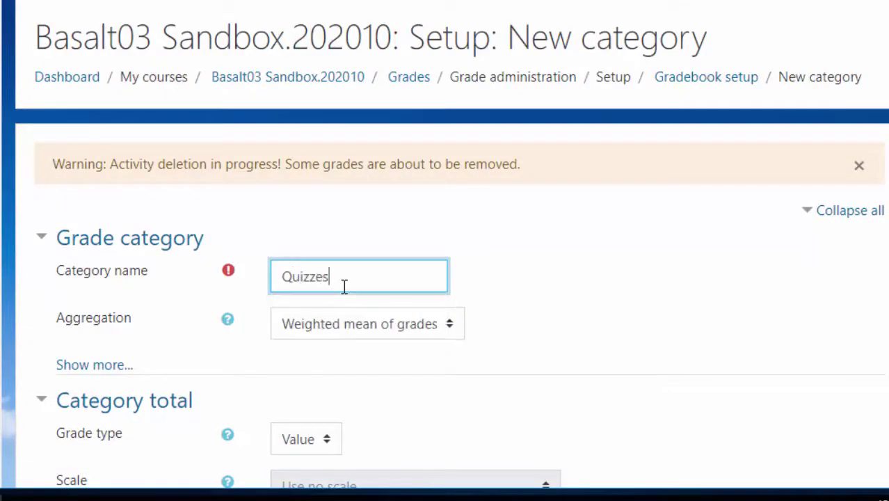
scroll(280, 98, down, 8)
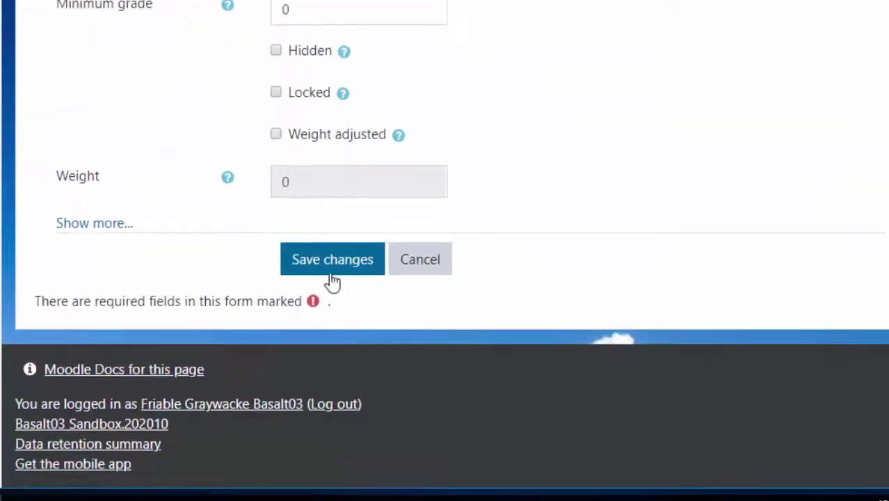
click(331, 259)
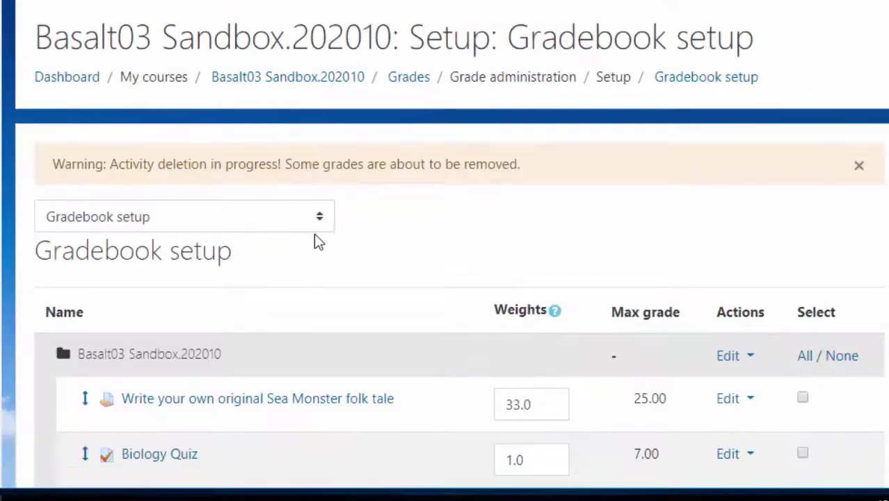
Step: Select the Biology, Psychology and Mythology quizzes and move them into the Quizzes category
scroll(314, 237, down, 4)
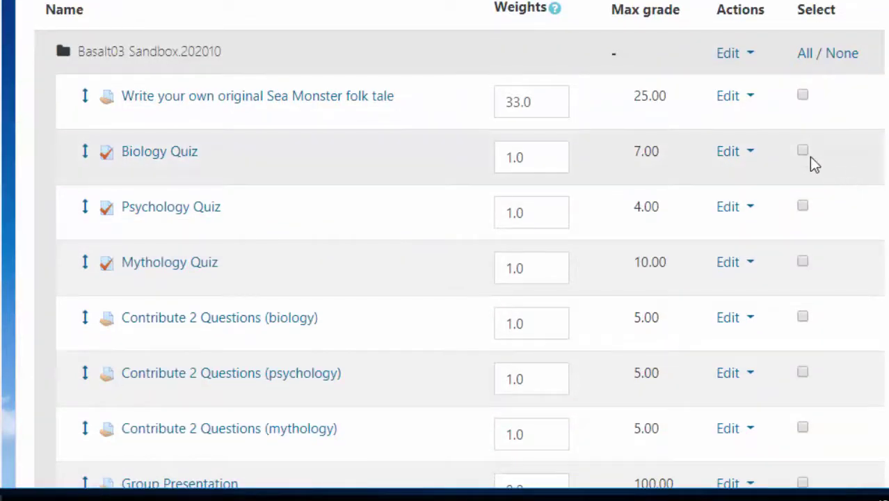
click(803, 207)
click(803, 263)
scroll(502, 218, down, 10)
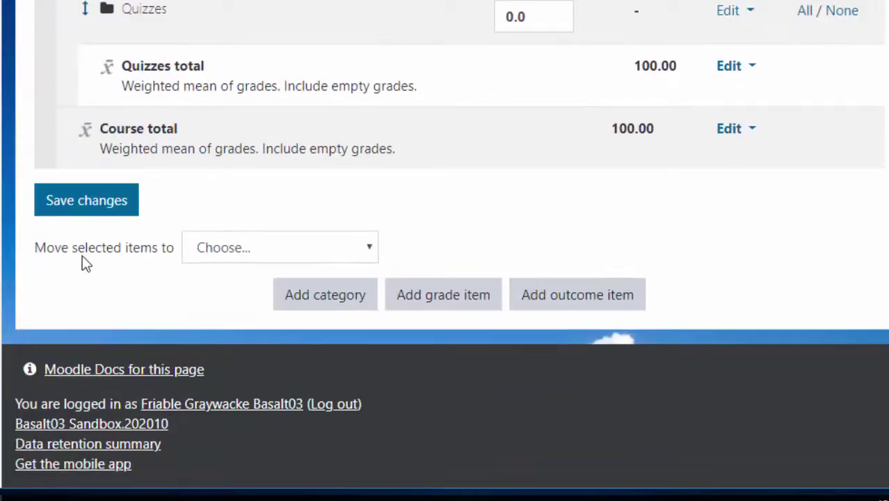
click(342, 254)
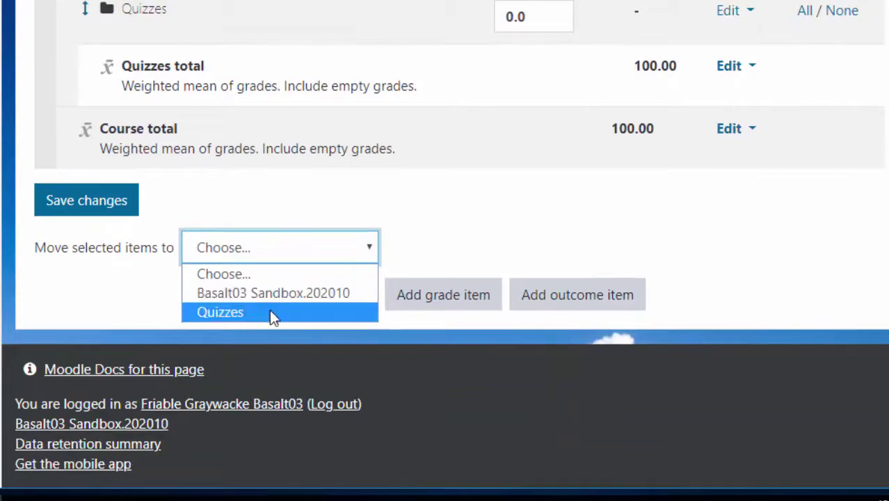
click(270, 311)
Step: Set the weight of the Quizzes category to 15
scroll(271, 307, down, 10)
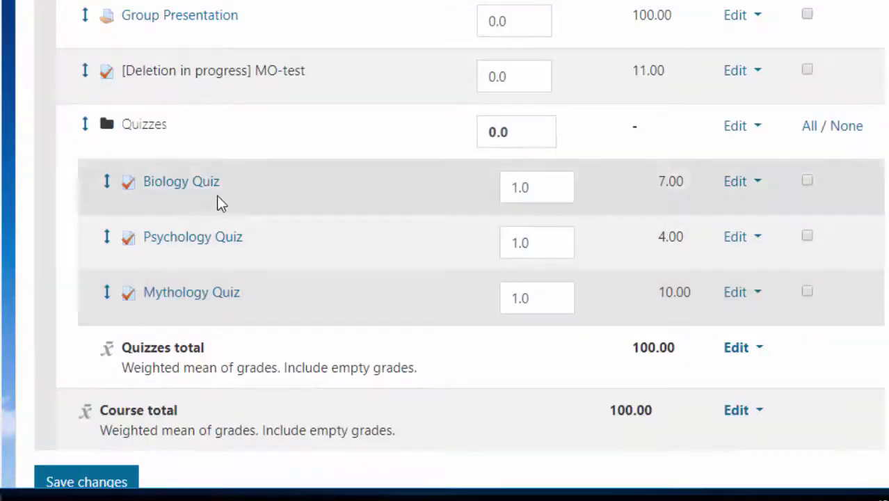
drag(518, 132, 425, 127)
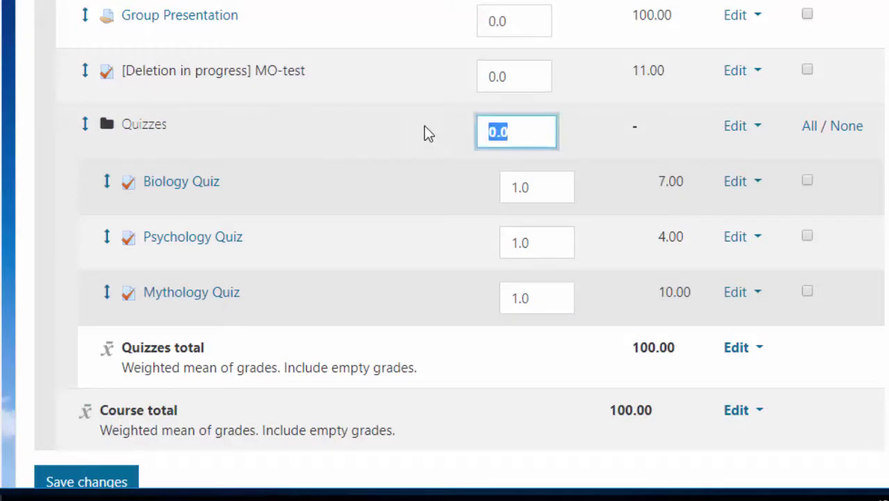
text(15)
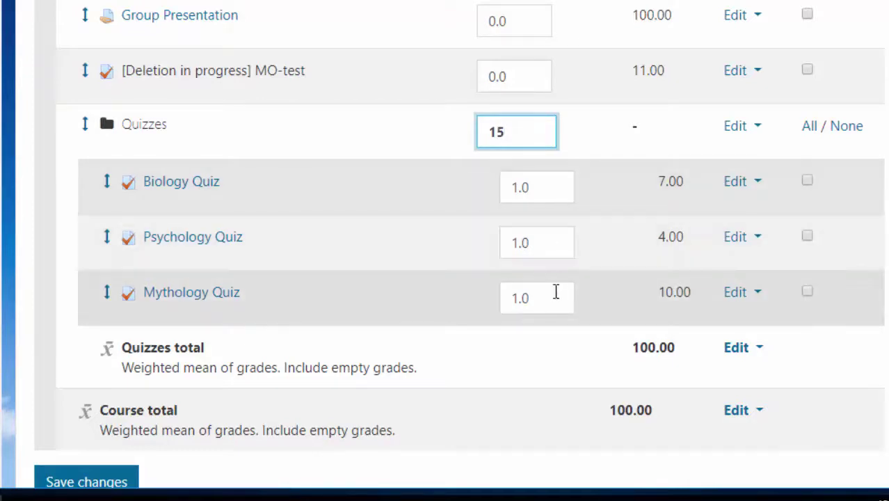
Step: Set the weights of the Biology, Psychology and Mythology quizzes to 5 each and save the gradebook changes
double_click(552, 189)
text(5)
double_click(519, 241)
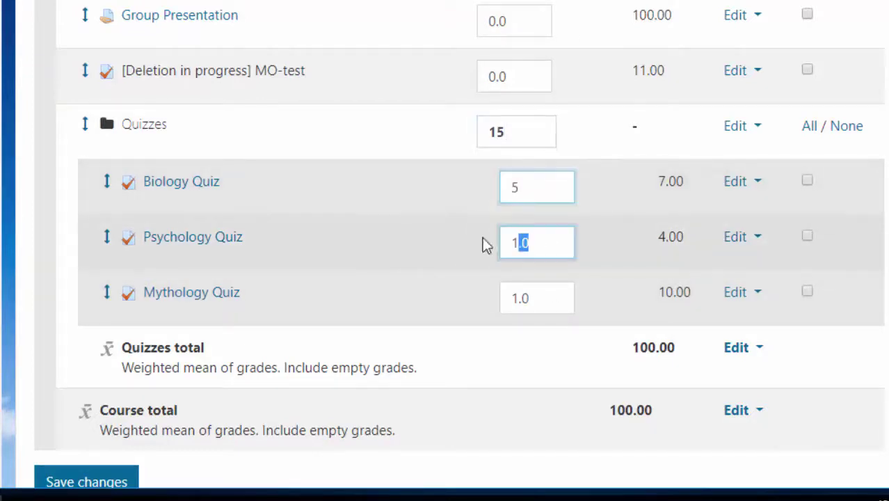
text(5)
double_click(547, 299)
text(5)
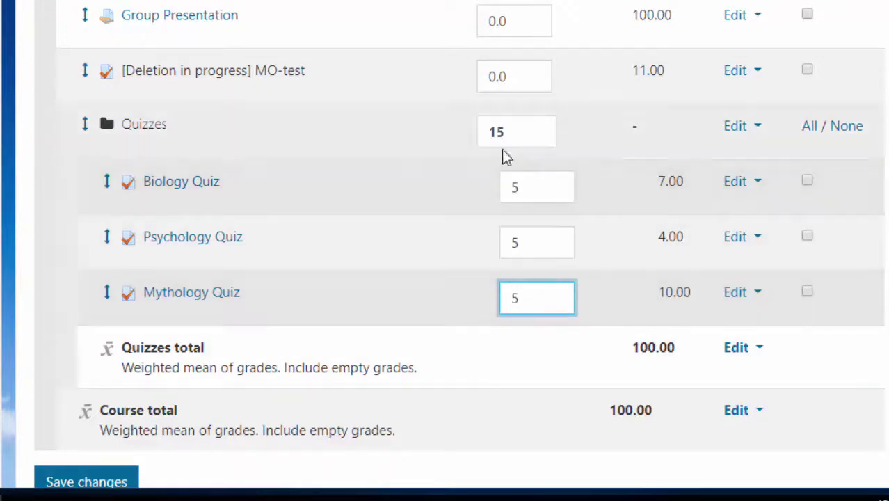
scroll(132, 279, down, 4)
click(117, 210)
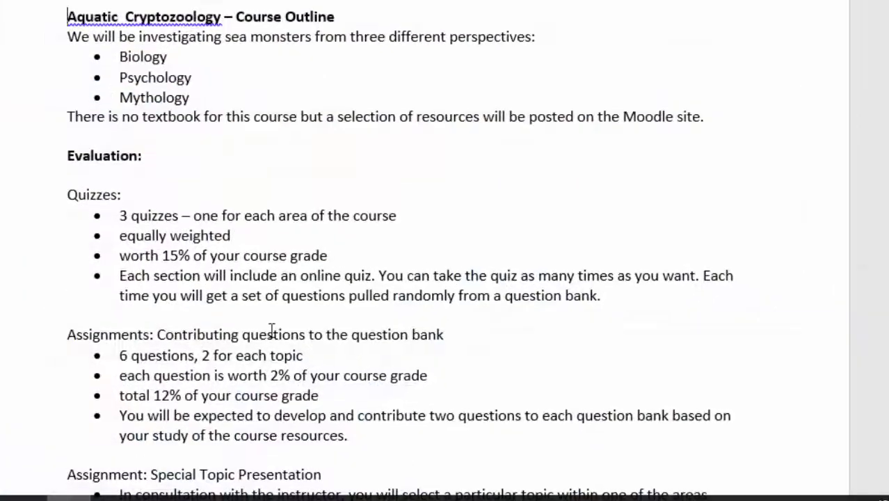
Step: Add a grade category named Assignments to the gradebook and save it
scroll(265, 284, down, 2)
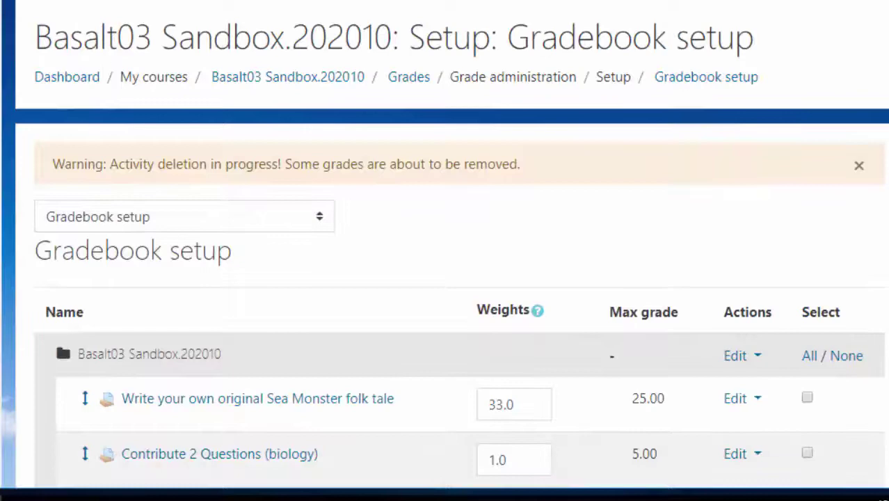
scroll(358, 278, down, 3)
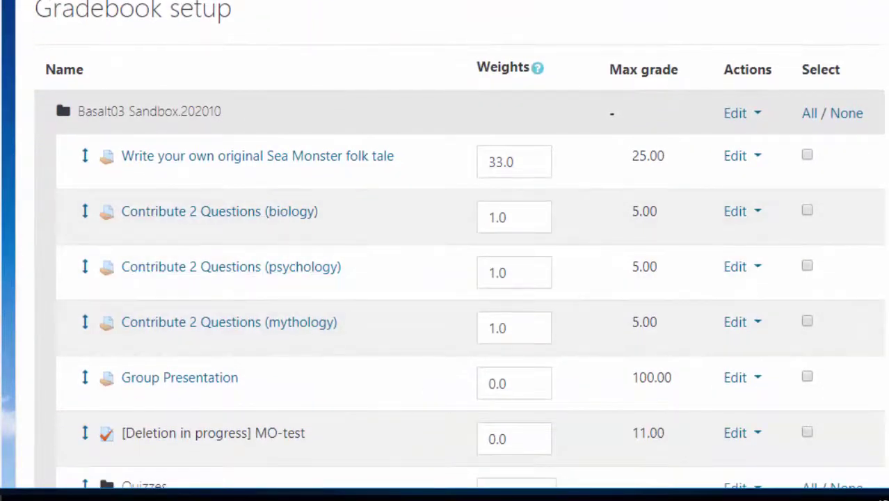
scroll(580, 422, down, 7)
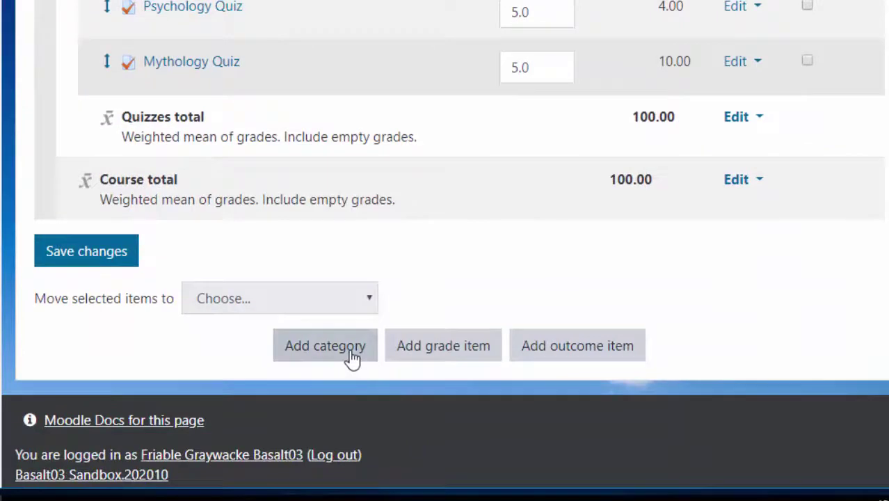
click(353, 358)
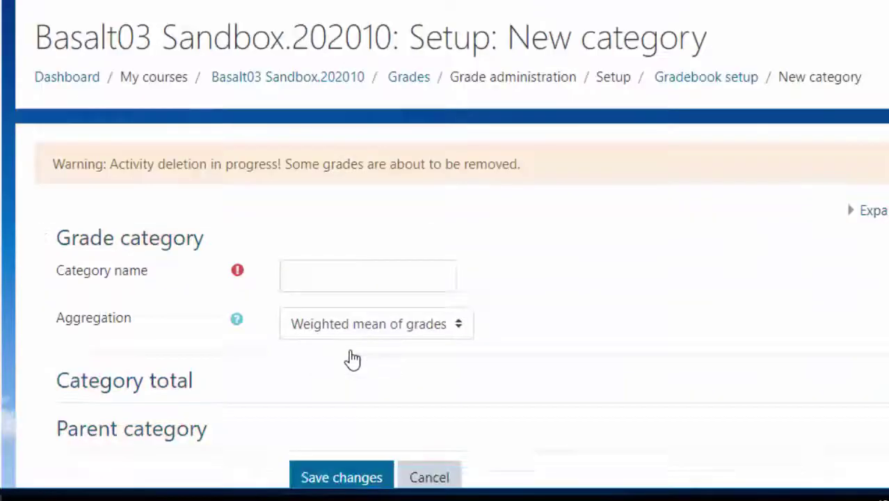
click(324, 264)
text(Assignments)
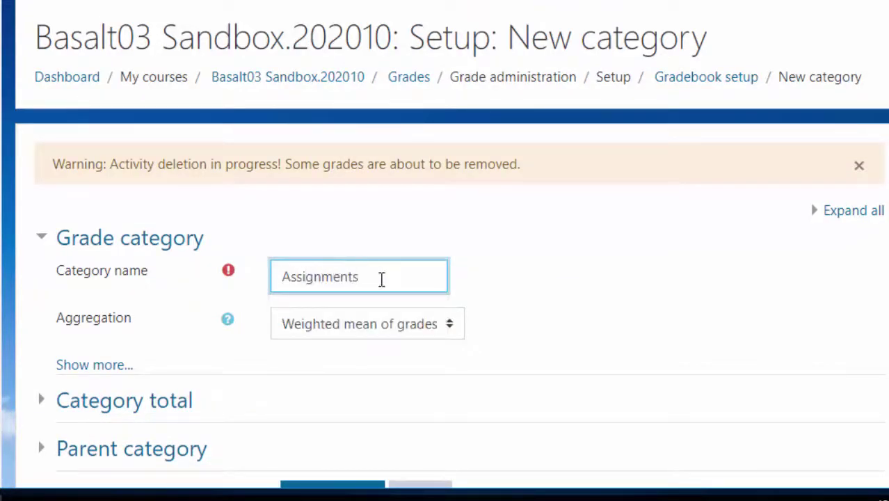
scroll(381, 230, down, 6)
click(331, 61)
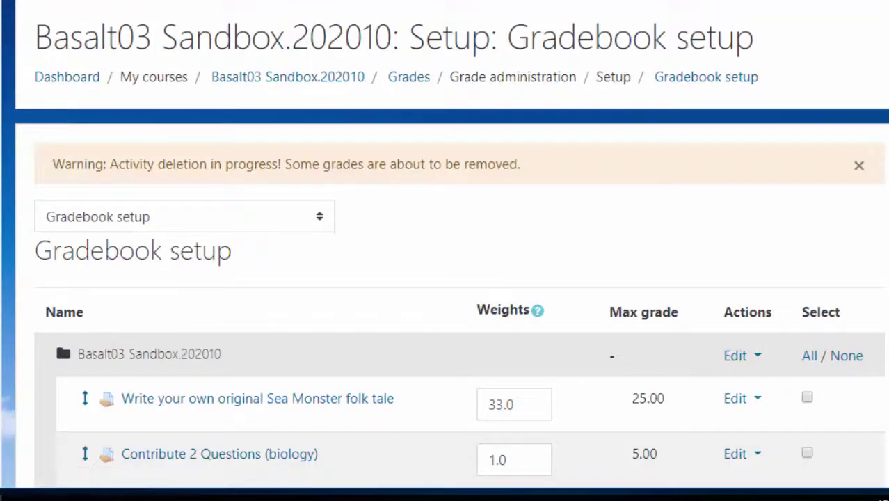
Step: Select the biology, psychology and mythology Contribute 2 Questions items and move them into the Assignments category
scroll(839, 132, down, 5)
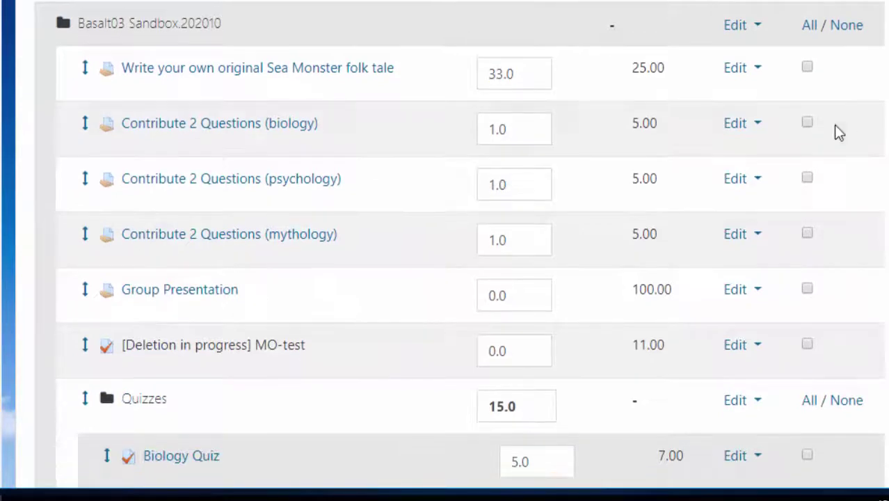
click(807, 123)
click(807, 178)
click(807, 233)
scroll(445, 251, down, 8)
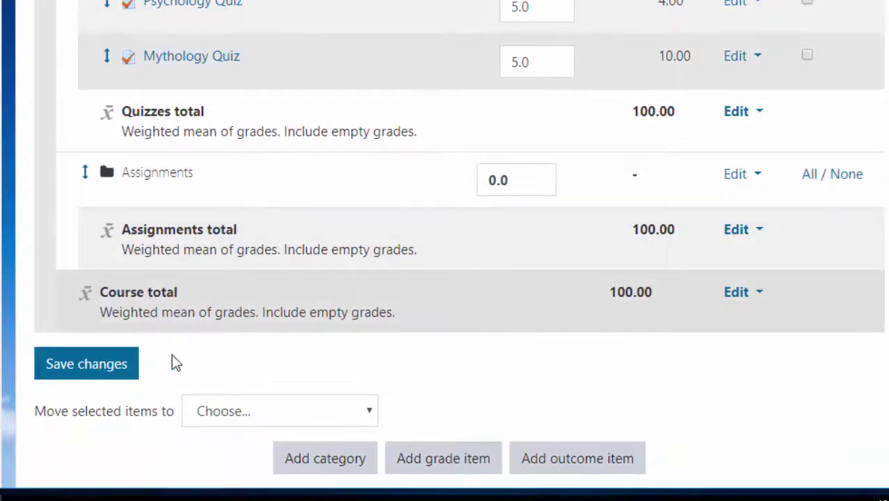
click(288, 418)
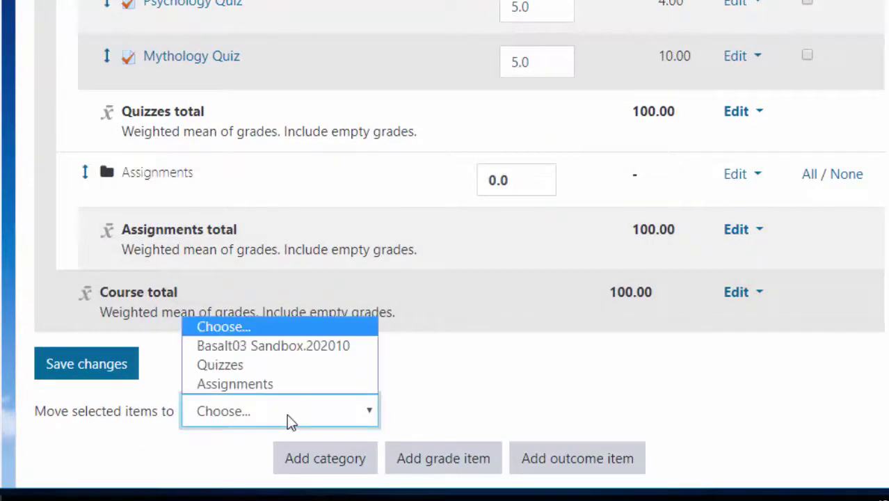
click(266, 386)
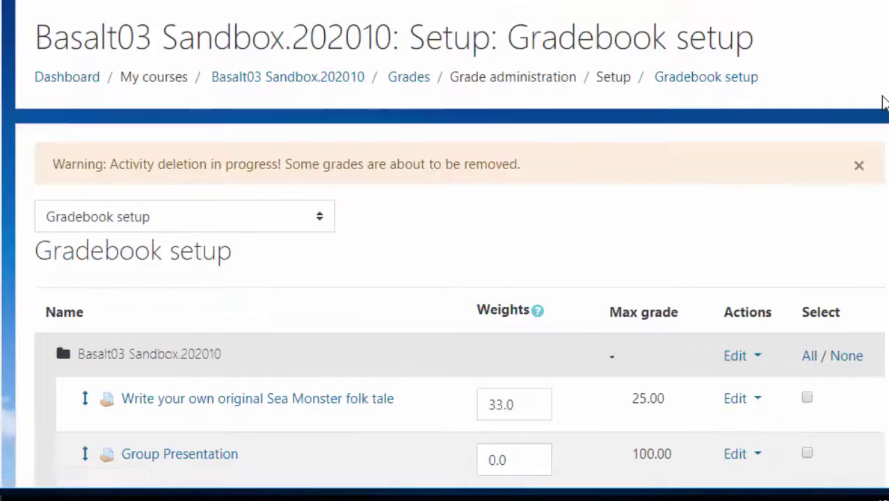
Step: Set the weight of the Assignments category to 12 and save the gradebook changes
scroll(542, 191, down, 15)
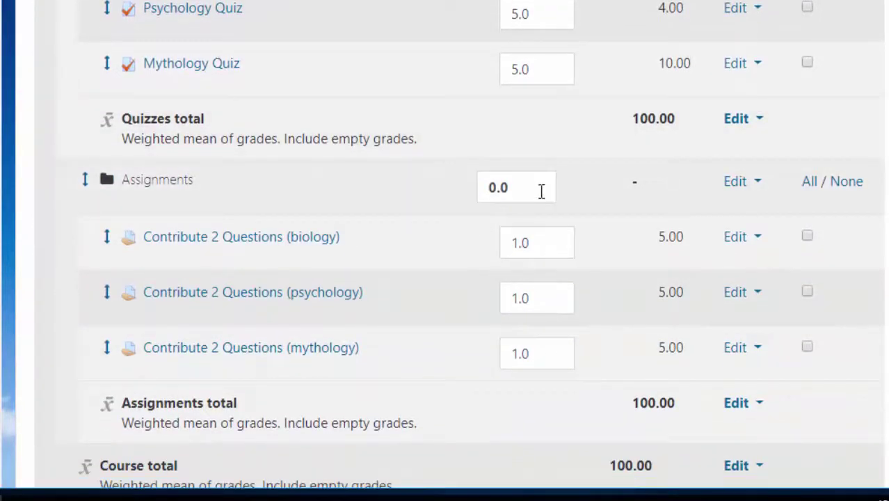
click(541, 191)
text(12)
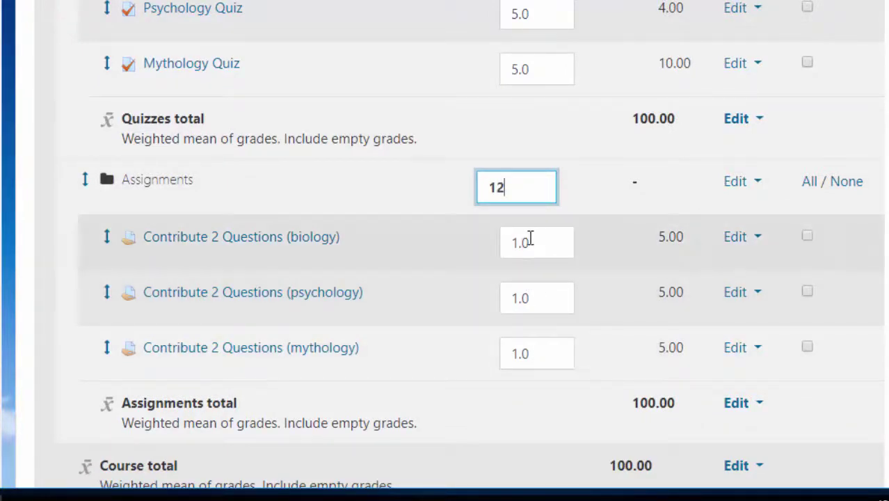
scroll(531, 238, down, 4)
click(109, 238)
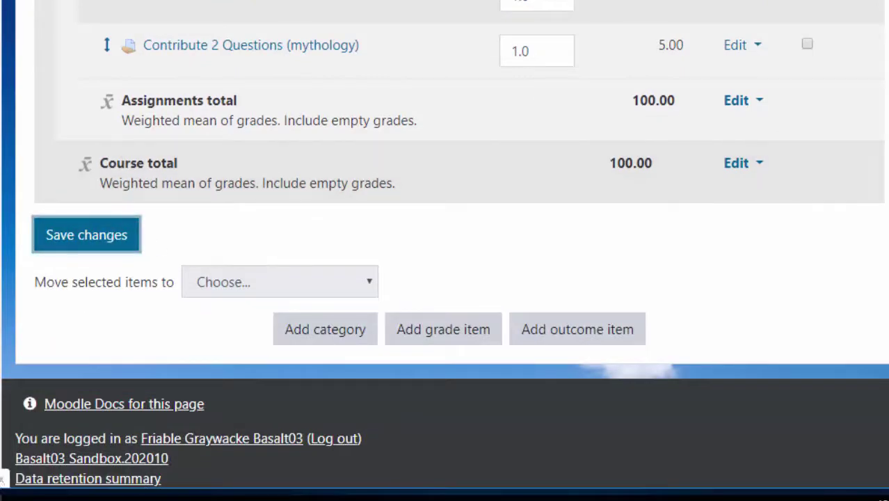
Step: Compare the gradebook items and weights with the remaining evaluation components in the course outline
click(68, 498)
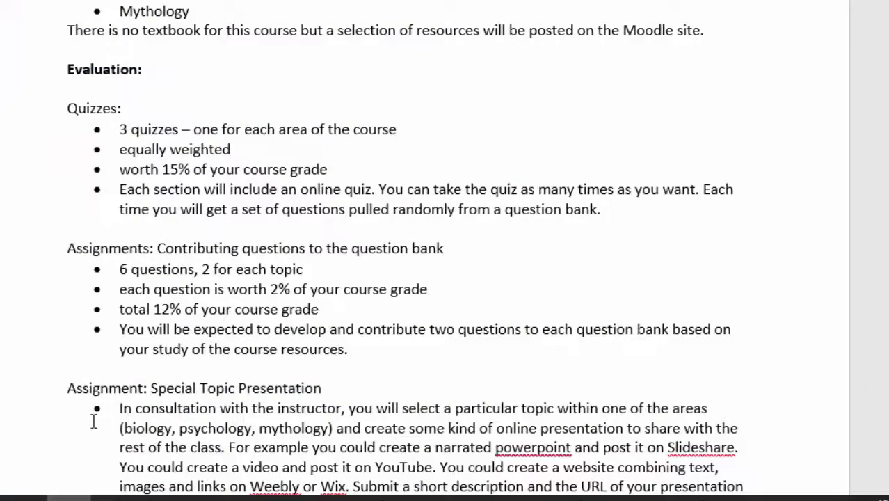
scroll(229, 329, down, 2)
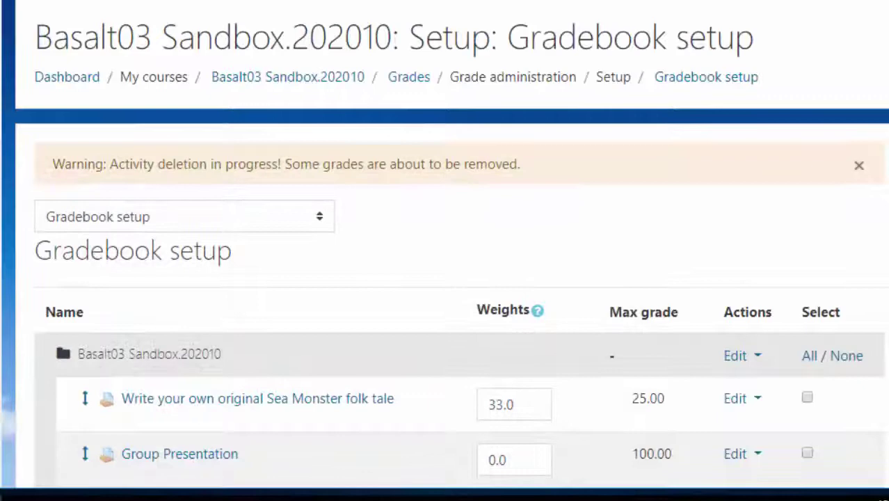
scroll(446, 278, down, 6)
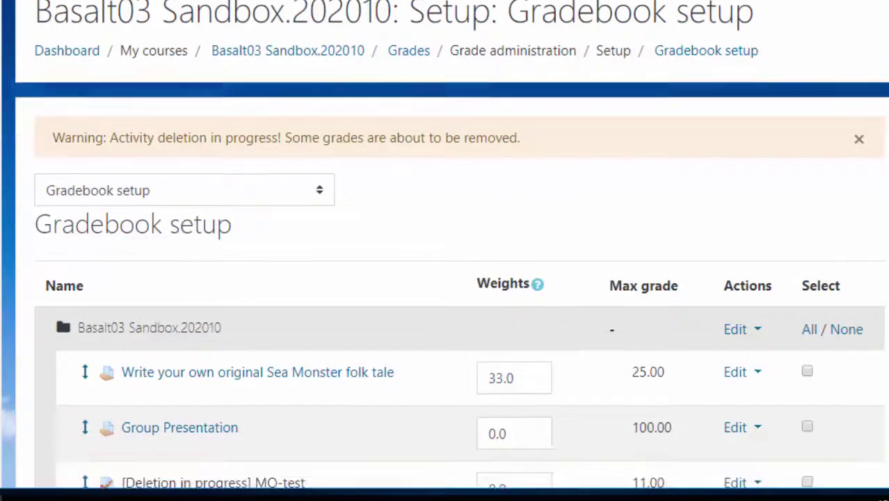
scroll(445, 279, down, 5)
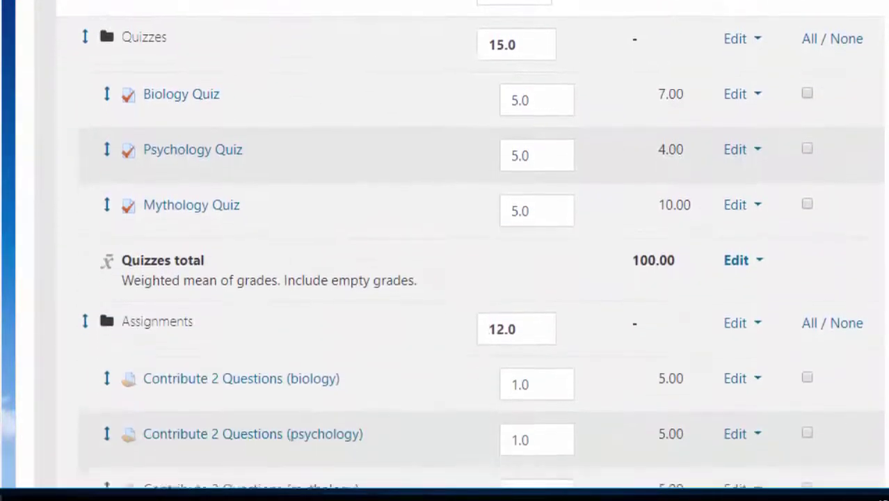
scroll(445, 279, up, 4)
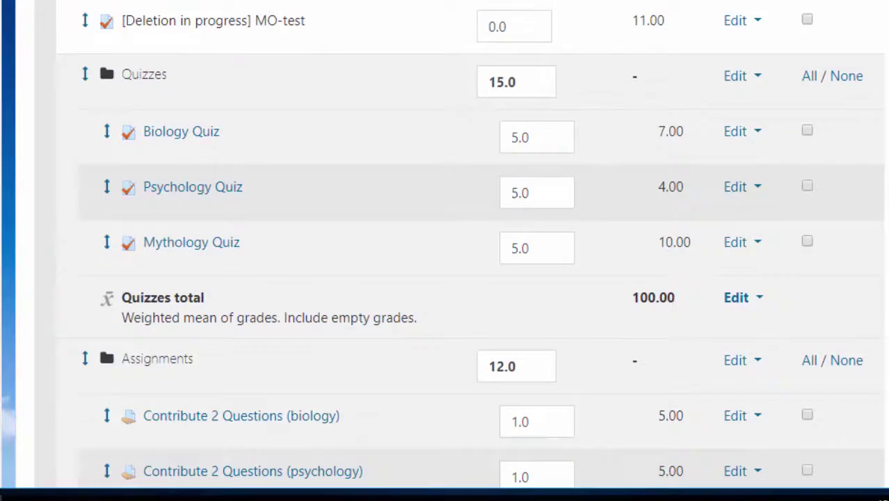
scroll(445, 278, down, 1)
scroll(445, 278, up, 2)
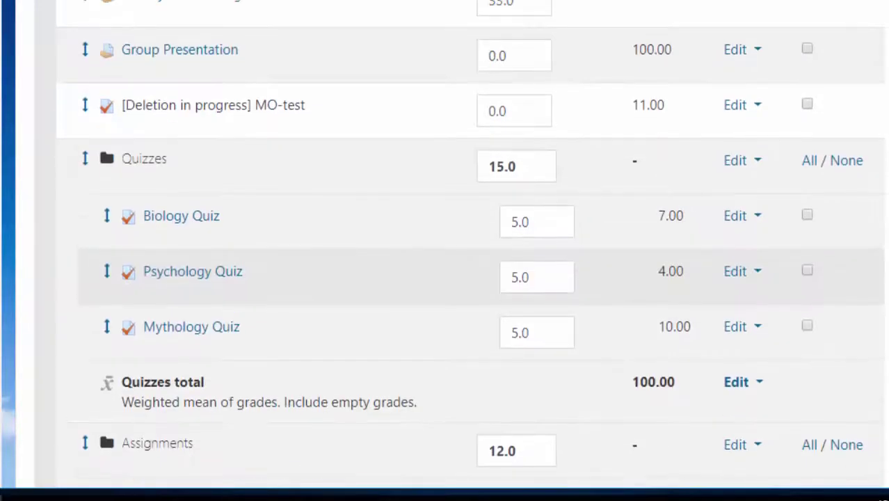
scroll(445, 278, up, 1)
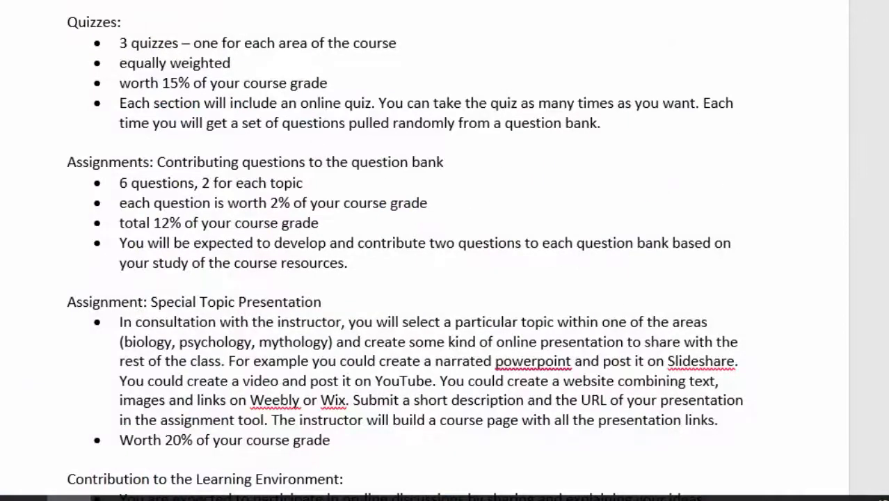
scroll(425, 251, down, 8)
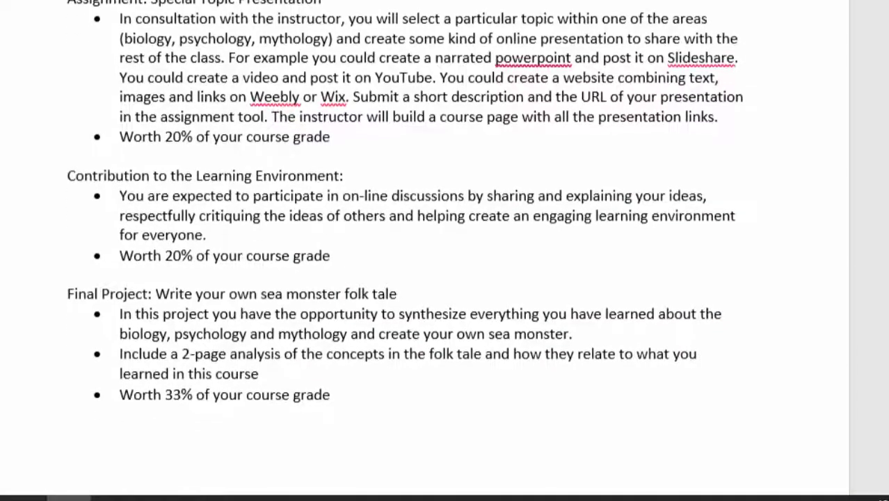
scroll(424, 250, up, 4)
scroll(615, 177, up, 1)
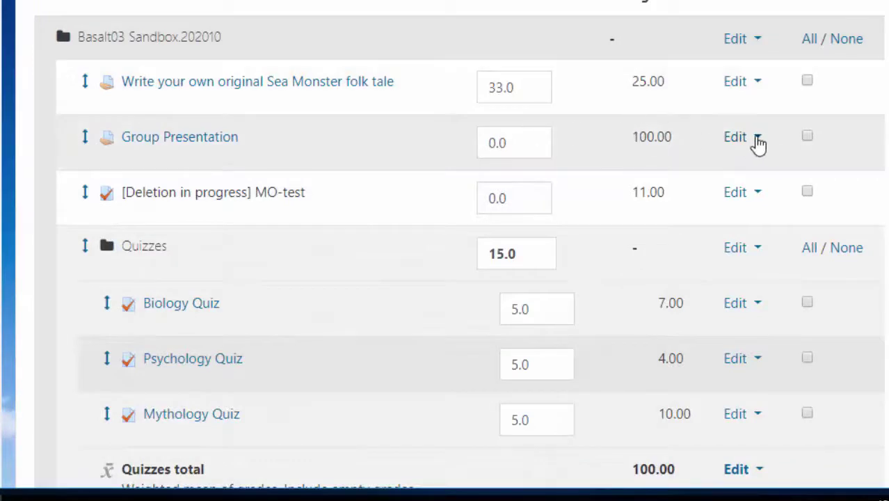
click(759, 140)
click(717, 172)
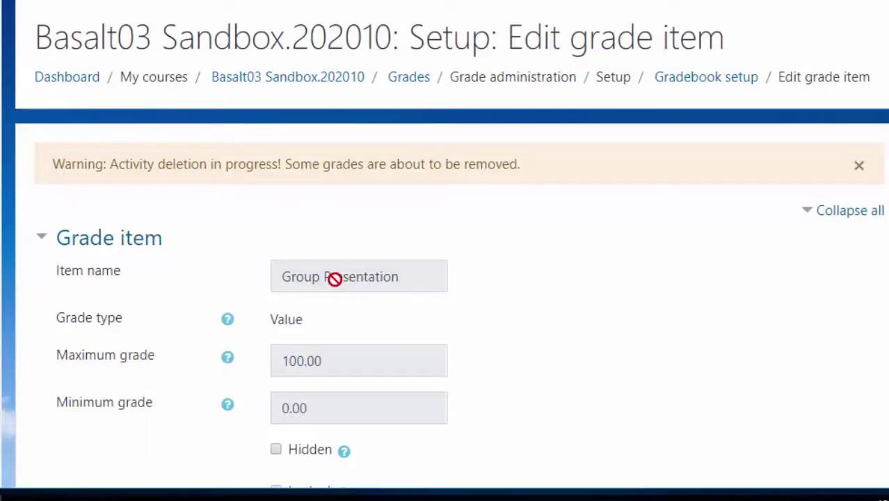
scroll(335, 279, down, 5)
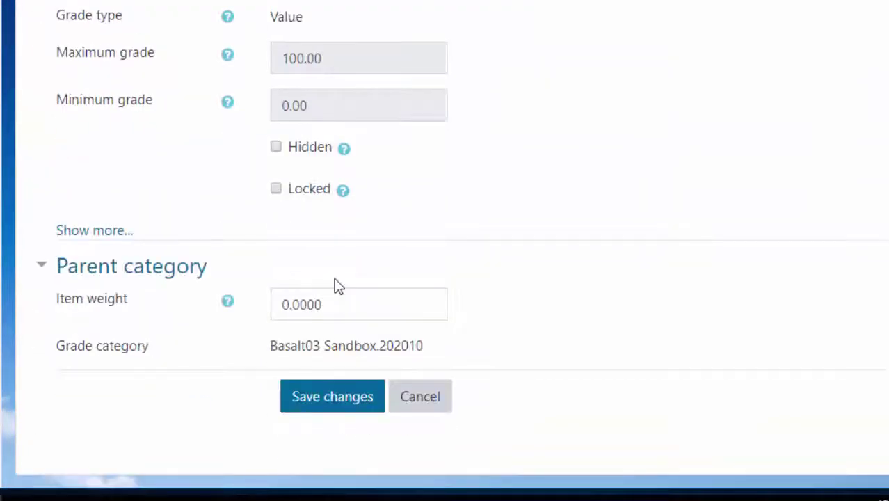
click(415, 400)
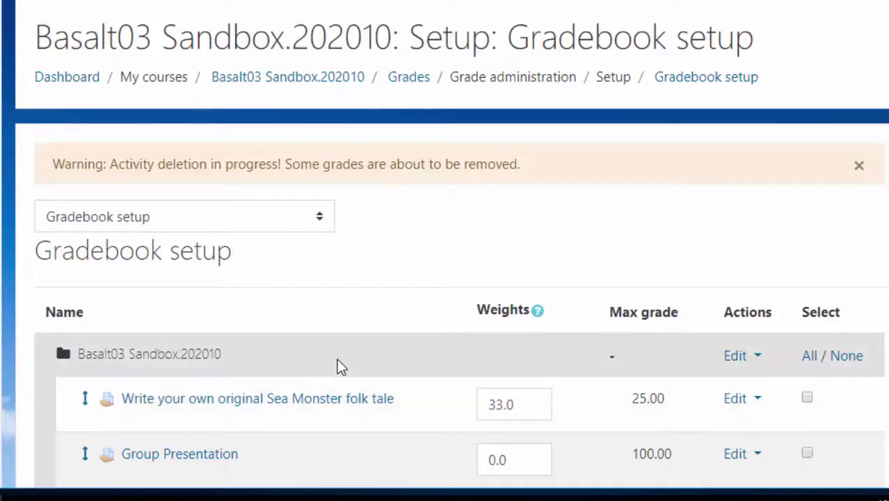
Step: Rename the Group Presentation assignment to Special Topic Presentation in its activity settings, and save it, returning to the course
scroll(338, 362, down, 5)
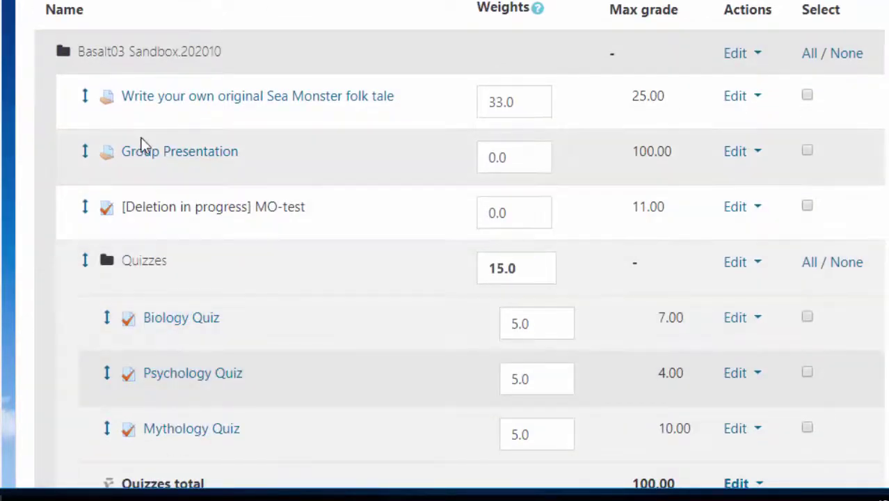
click(152, 154)
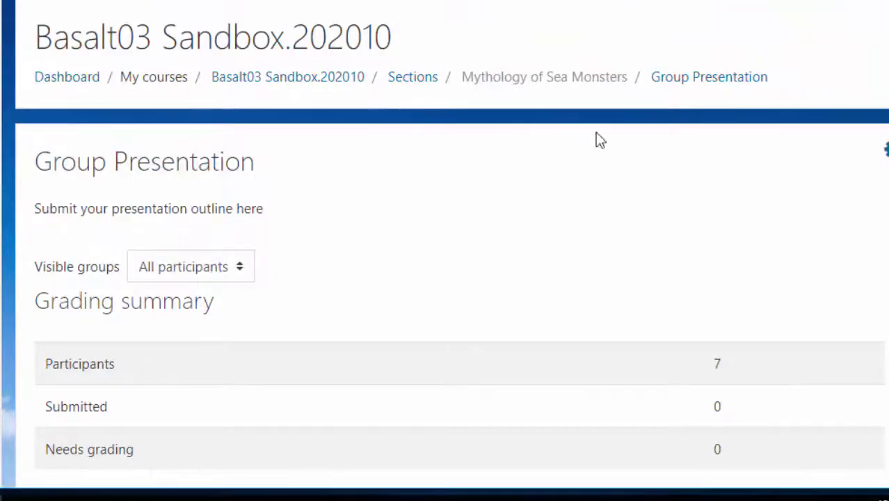
click(885, 150)
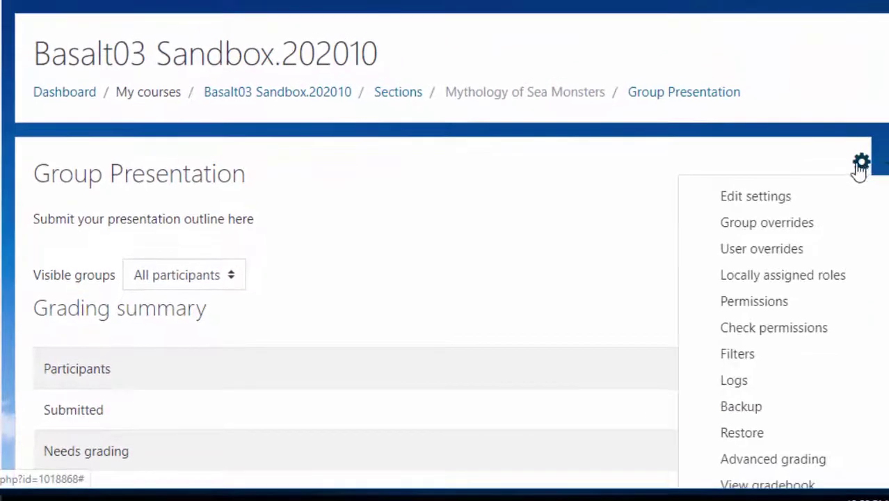
click(766, 200)
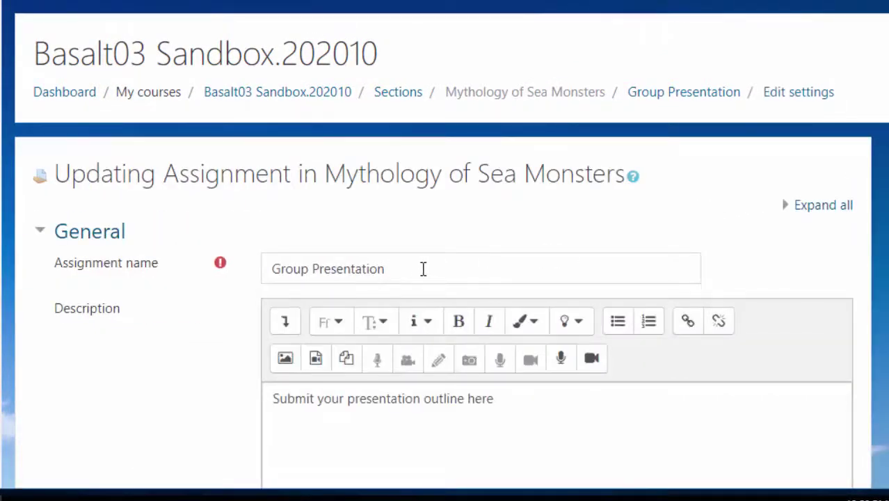
click(117, 268)
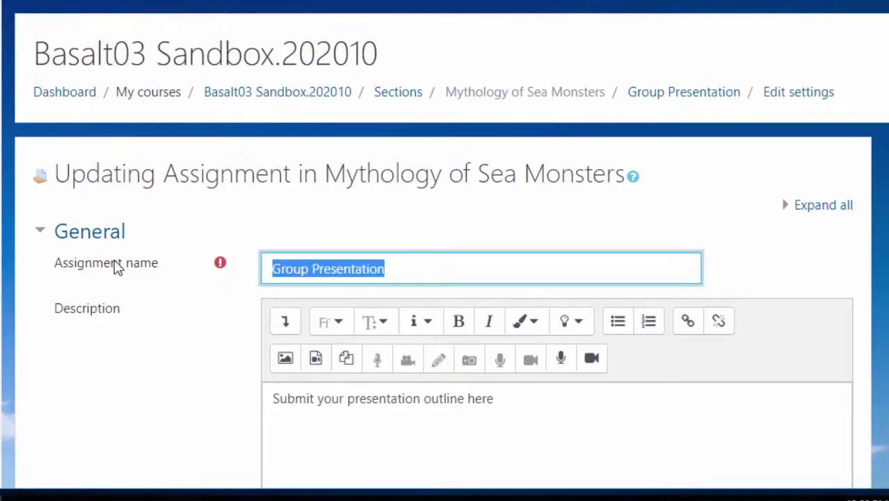
text(Special Topic)
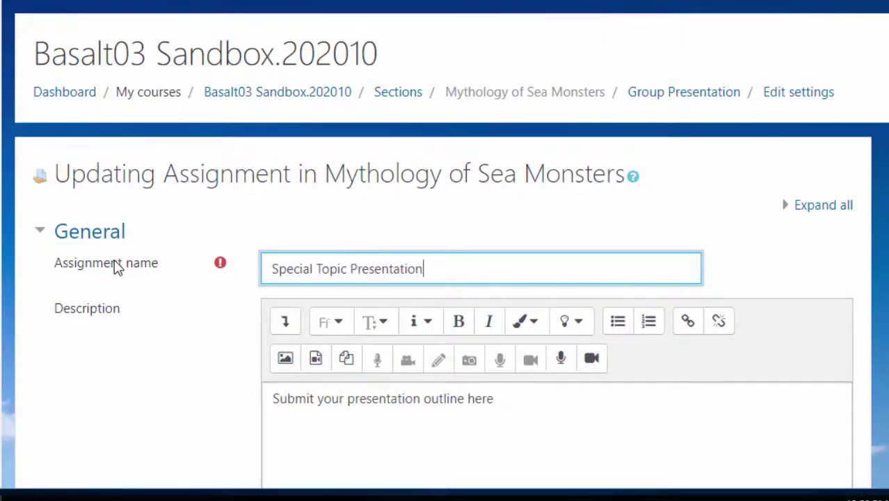
scroll(146, 279, down, 15)
scroll(364, 393, down, 6)
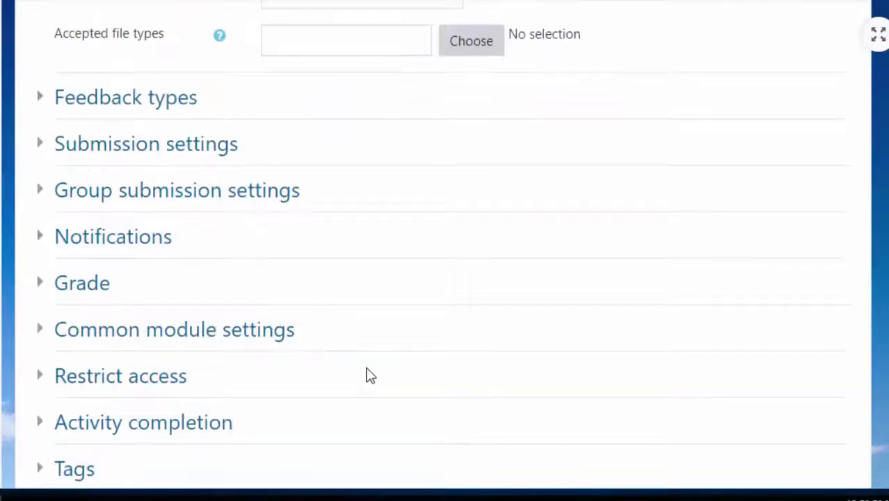
scroll(370, 376, down, 5)
click(373, 265)
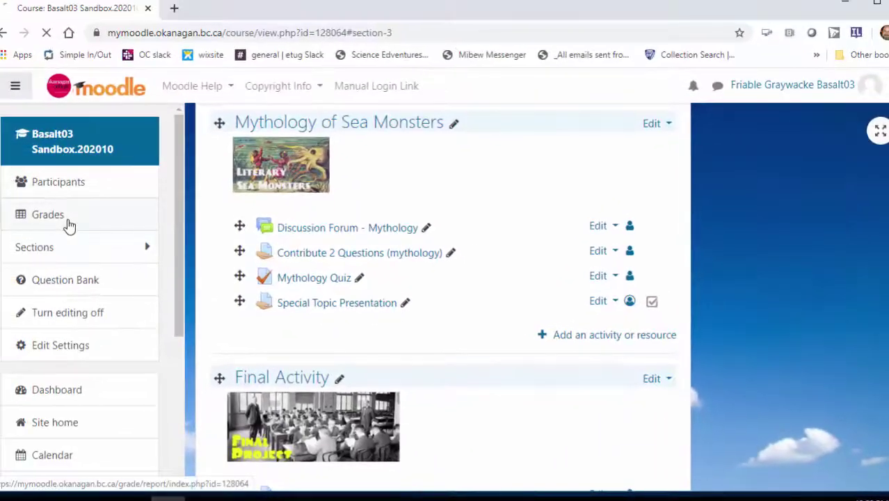
Step: Open the course's Gradebook setup and check the Special Topic Presentation's weight in the course outline
click(117, 215)
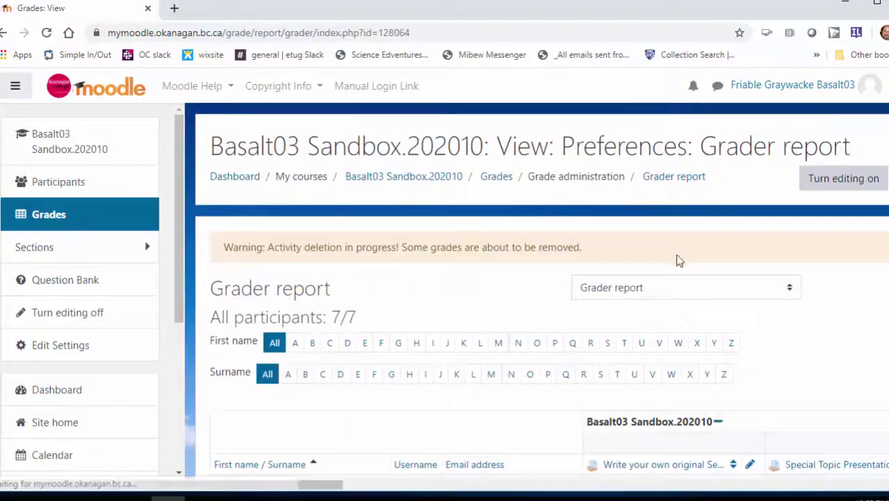
click(668, 288)
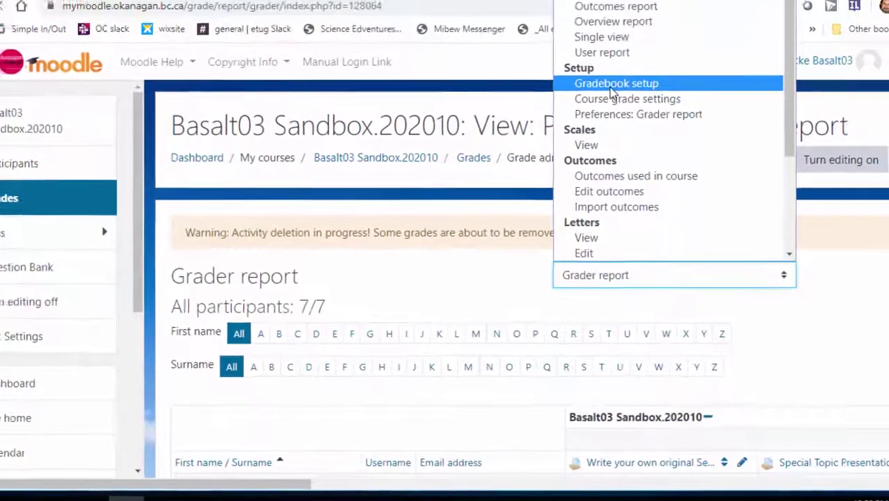
click(632, 106)
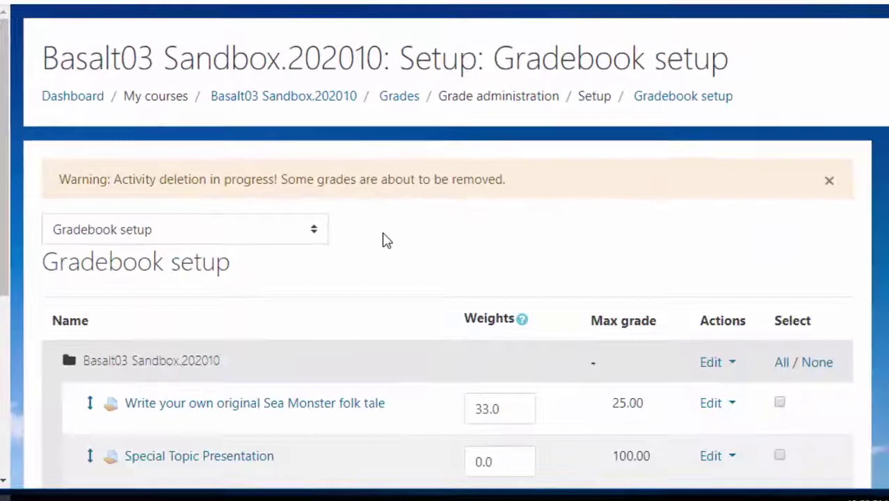
scroll(387, 240, down, 4)
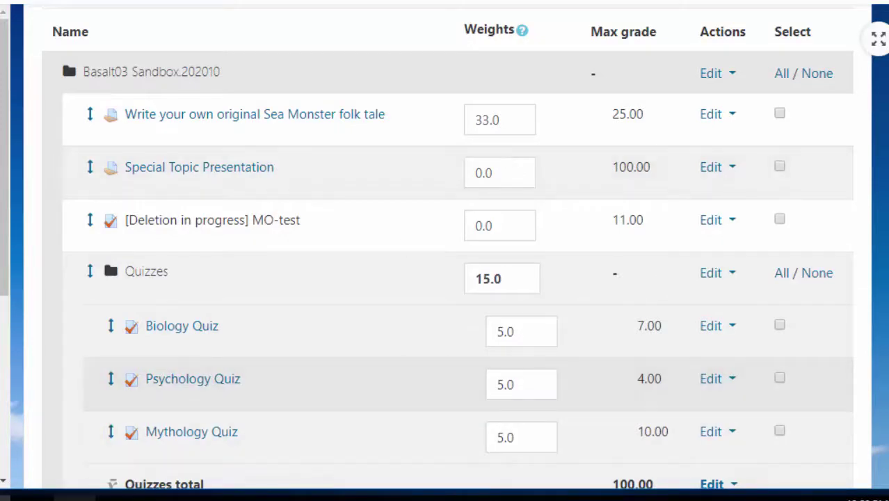
click(76, 498)
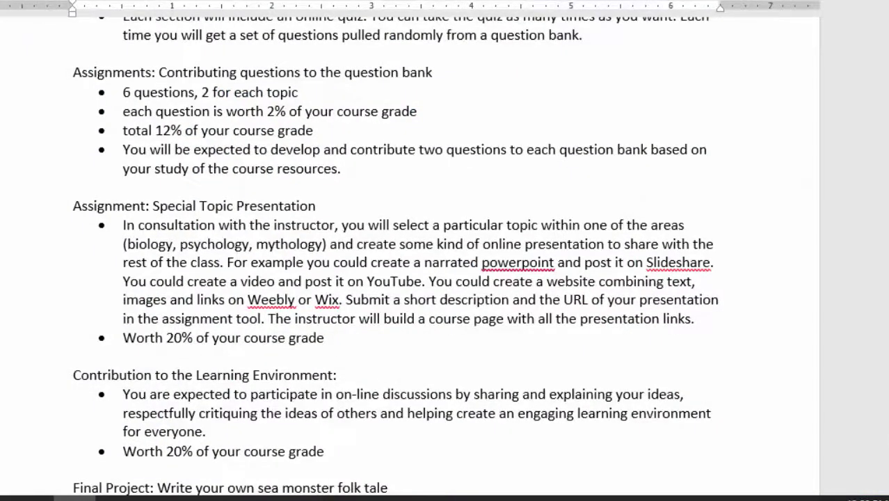
click(5, 498)
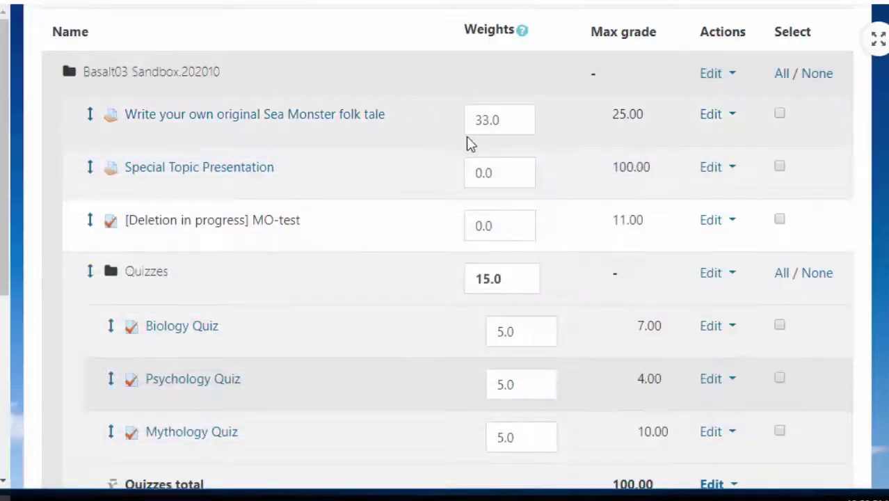
Step: Set the weight of the Special Topic Presentation item to 20 and save the gradebook changes
drag(499, 173, 460, 177)
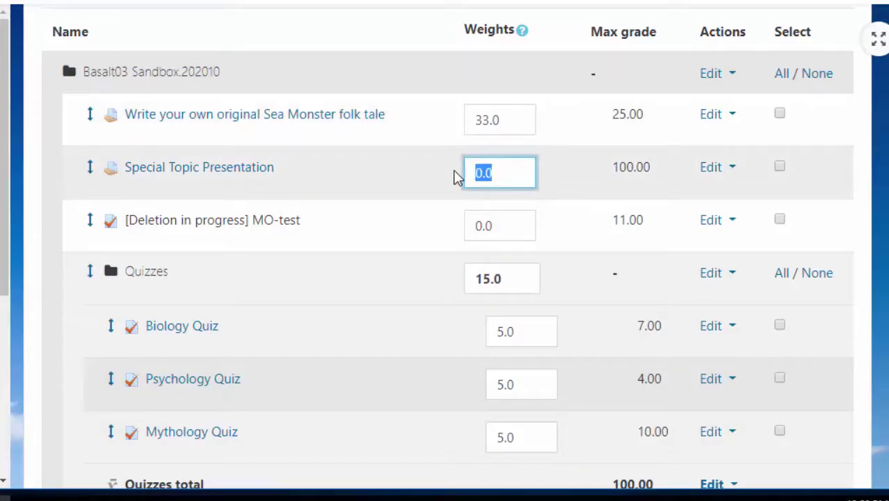
text(2)
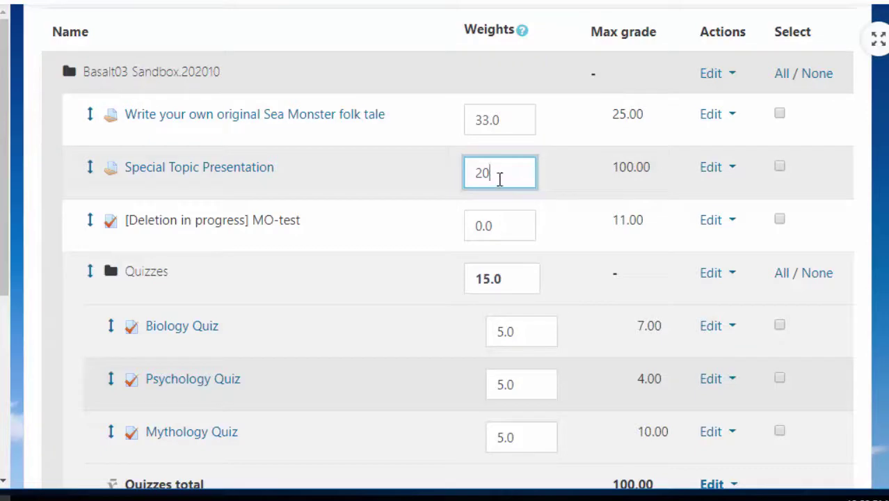
text(0)
scroll(371, 281, down, 10)
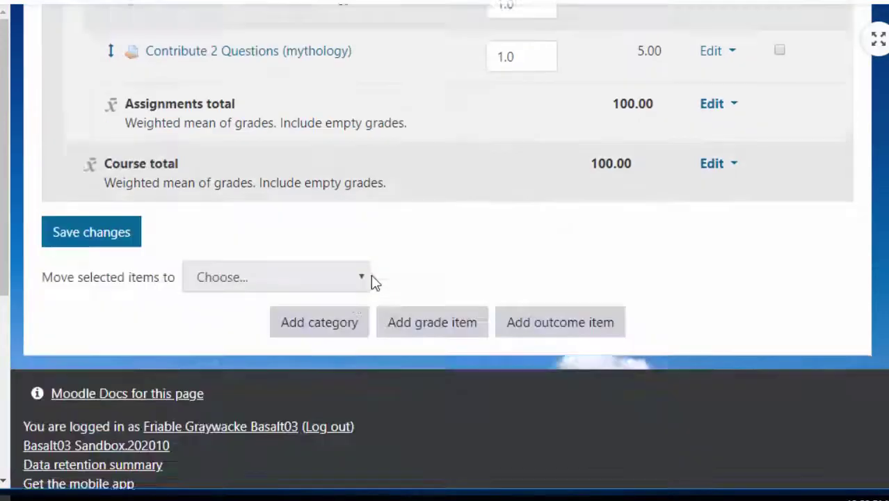
click(69, 211)
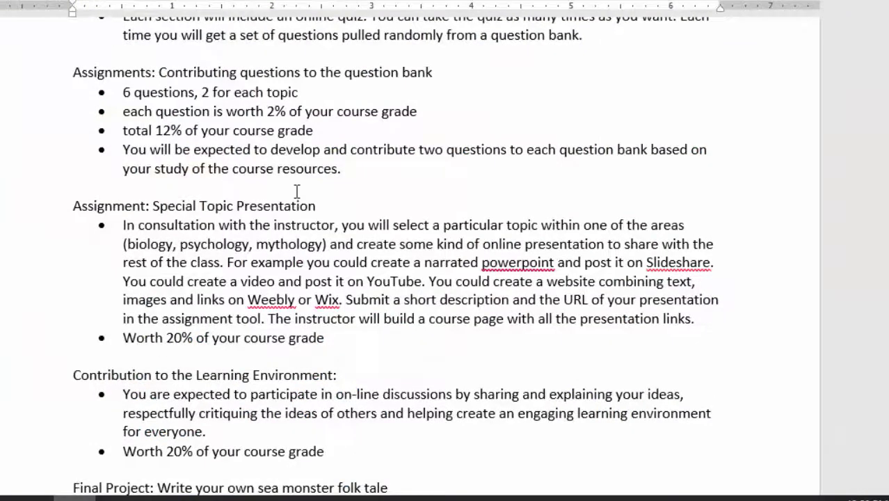
Step: Check the remaining evaluation components in the course outline against the items and category weights in Gradebook setup
scroll(294, 191, down, 3)
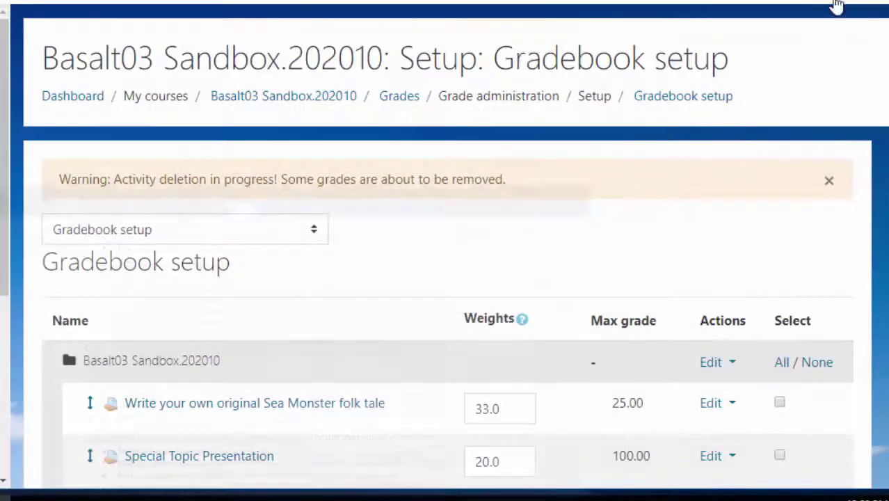
scroll(445, 279, down, 8)
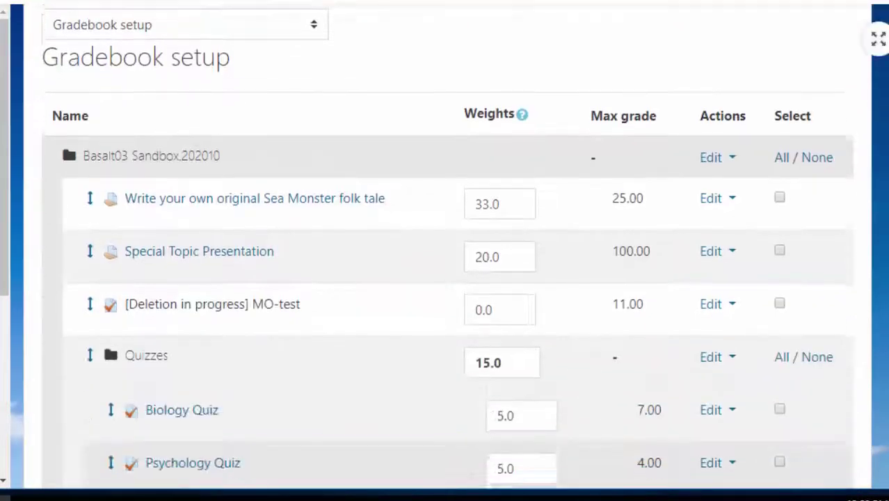
scroll(446, 278, down, 2)
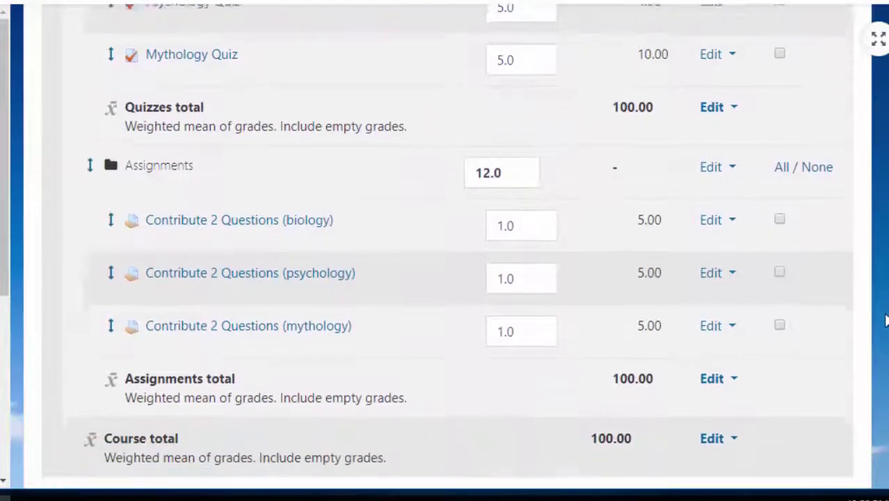
scroll(446, 279, up, 1)
scroll(445, 278, up, 4)
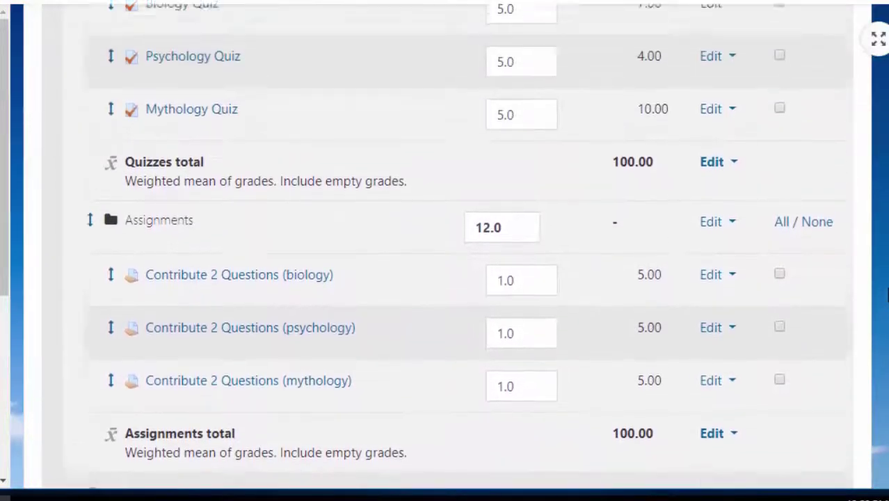
scroll(445, 278, up, 2)
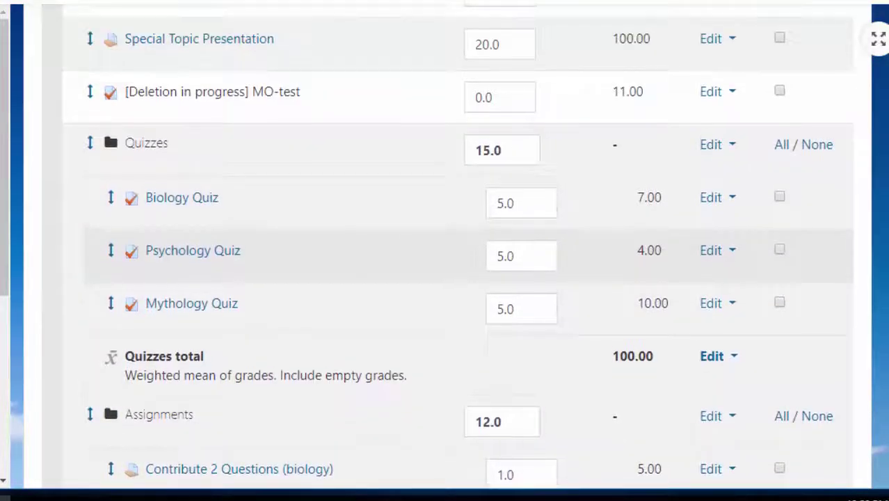
scroll(736, 371, down, 10)
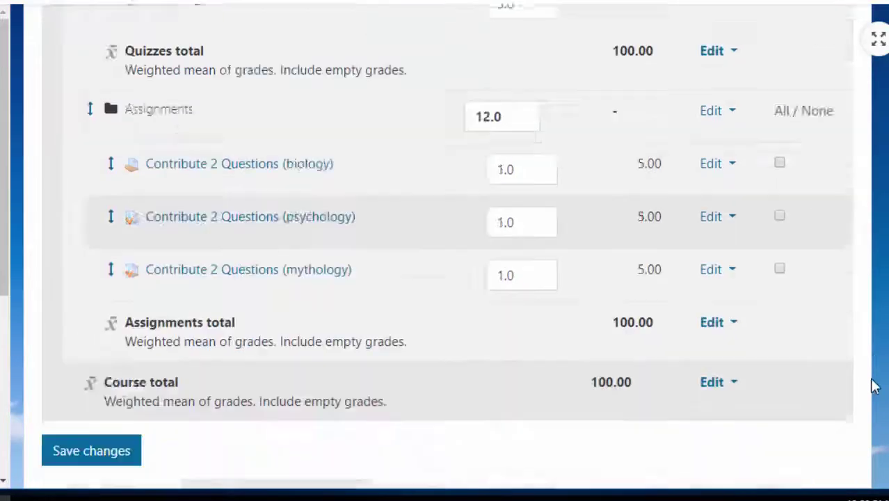
Step: Add a grade item named Participation with a maximum grade of 10 and save it
click(434, 307)
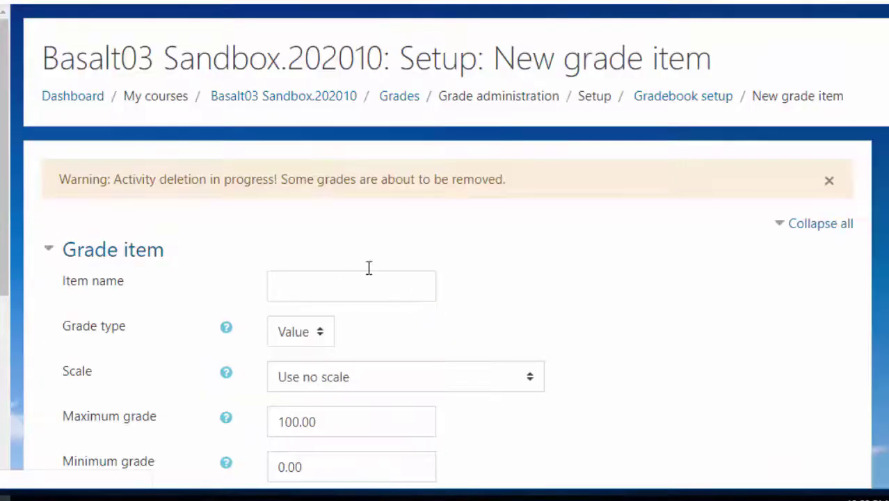
click(307, 288)
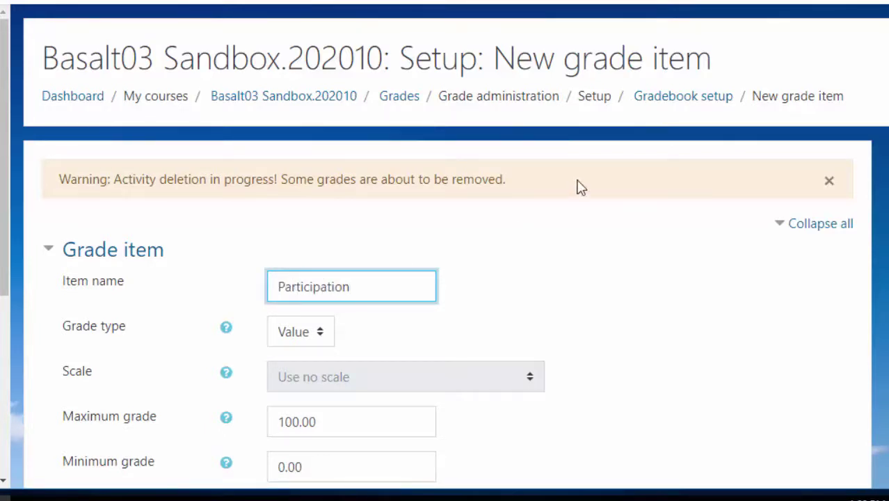
text(Participation)
scroll(512, 248, down, 5)
scroll(494, 204, up, 4)
click(339, 277)
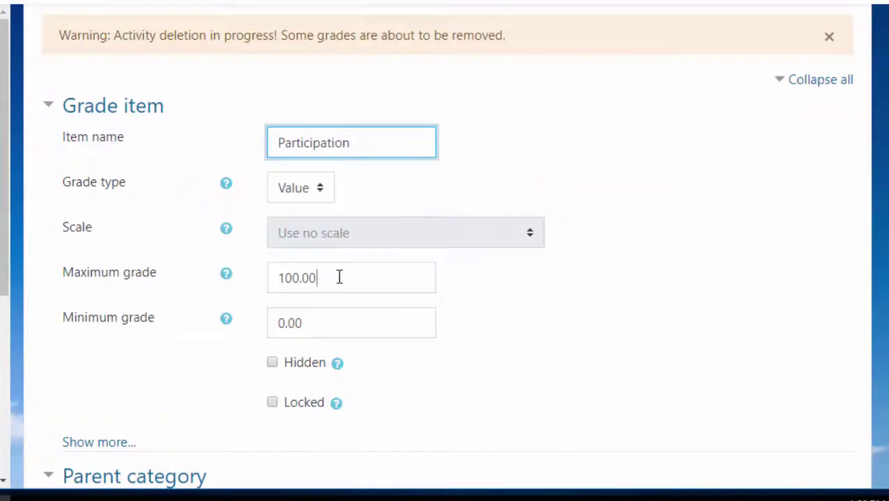
drag(339, 277, 223, 284)
text(10)
scroll(331, 261, down, 5)
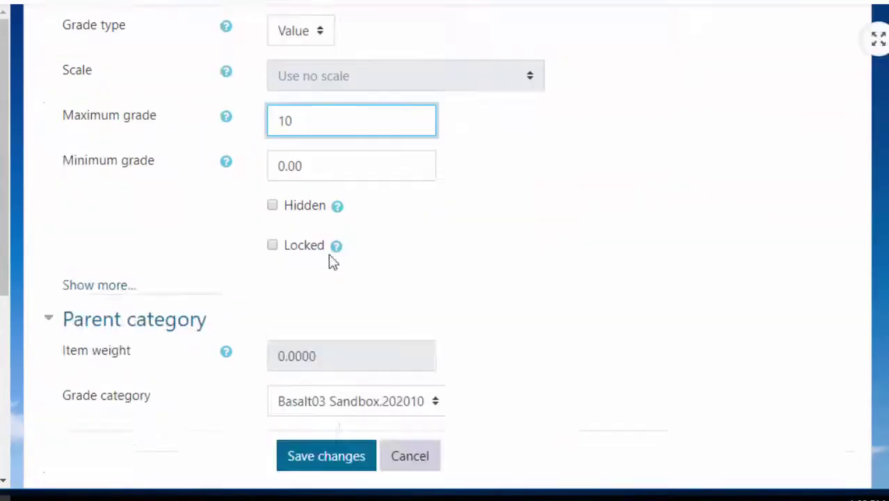
click(331, 291)
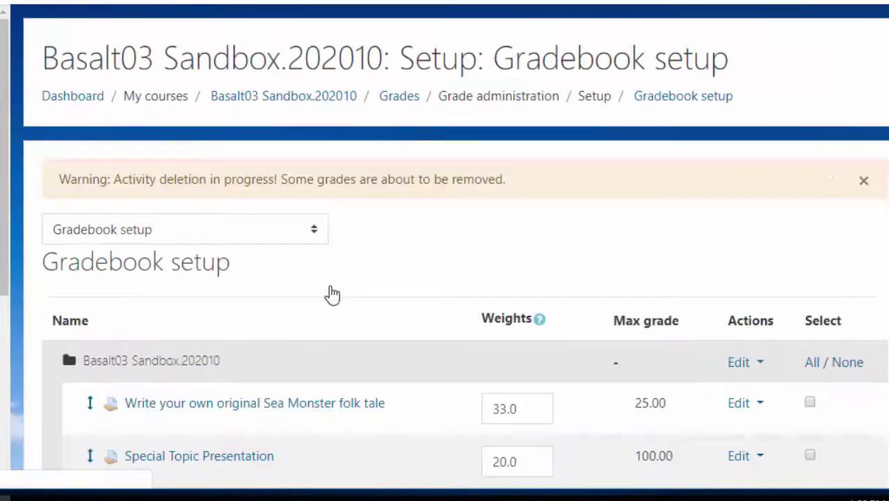
Step: Set the weight of the Participation item to 20 and save the gradebook changes
scroll(331, 289, down, 2)
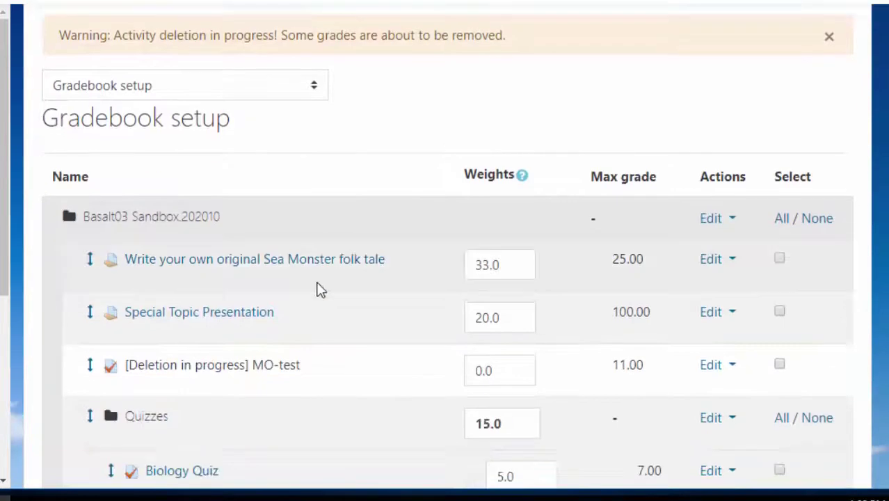
scroll(312, 288, down, 8)
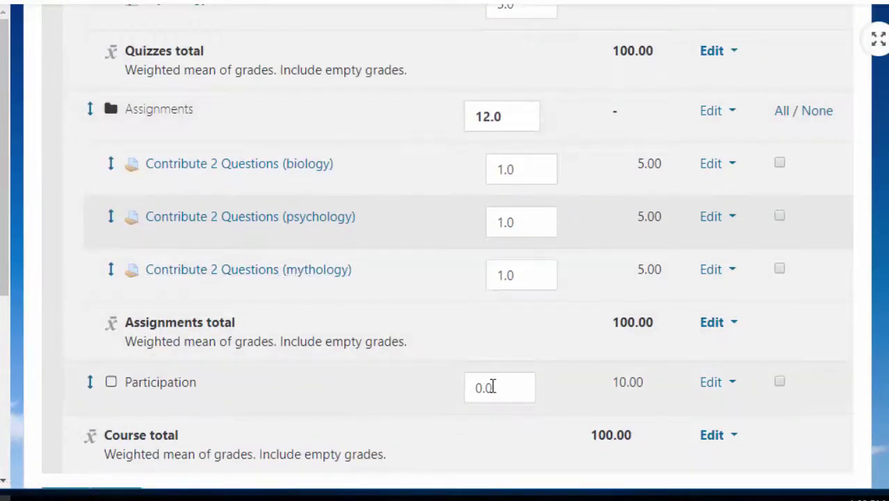
drag(490, 385, 446, 391)
text(20)
scroll(452, 362, down, 4)
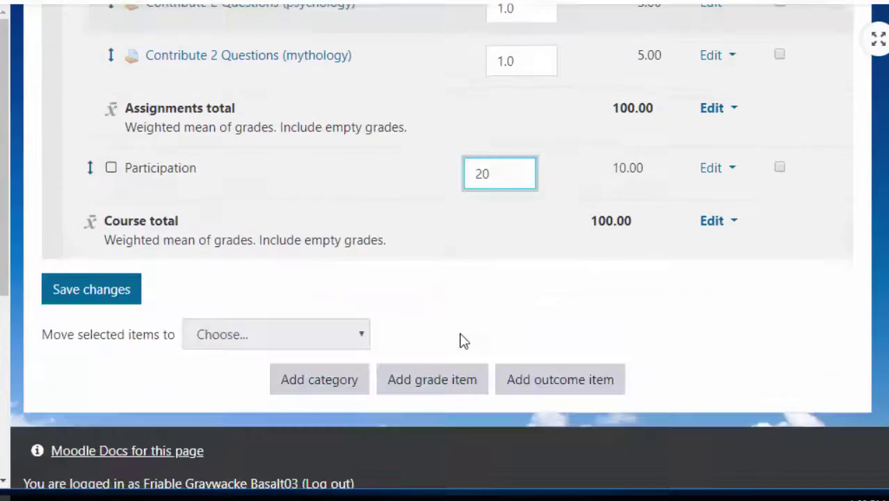
click(92, 216)
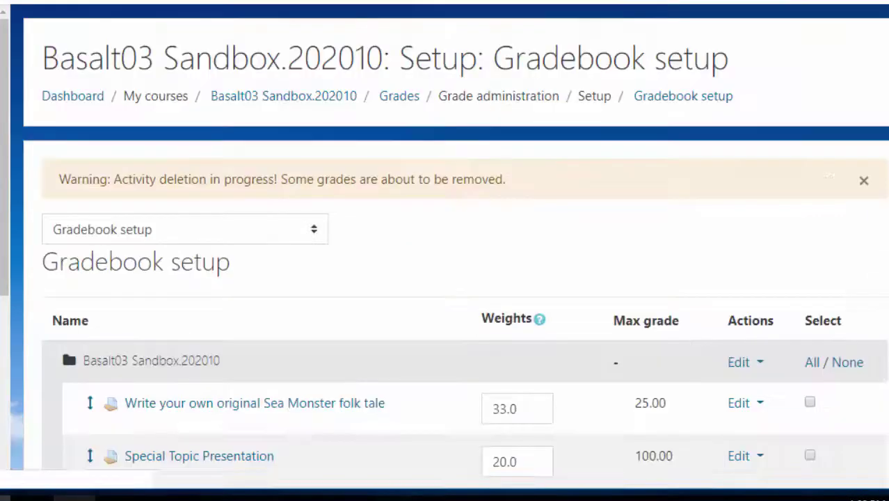
Step: Review all gradebook item and category weights against the course outline, and try to save the setup again
click(73, 499)
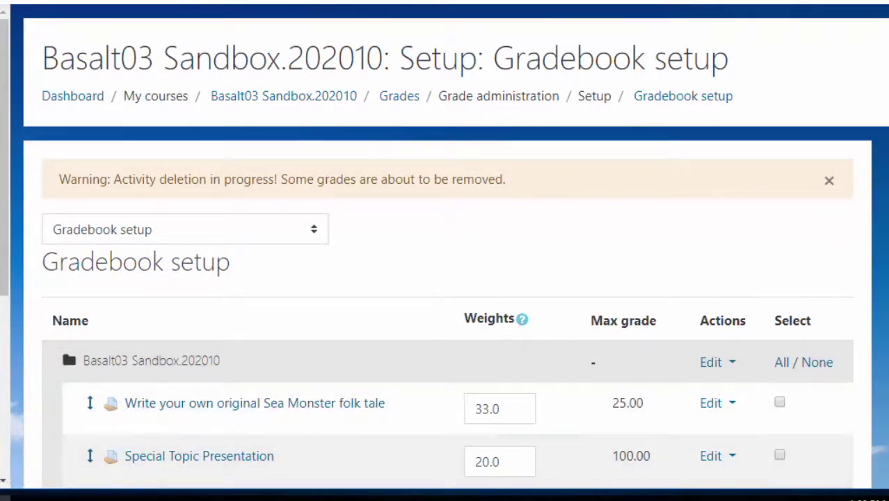
scroll(853, 202, down, 5)
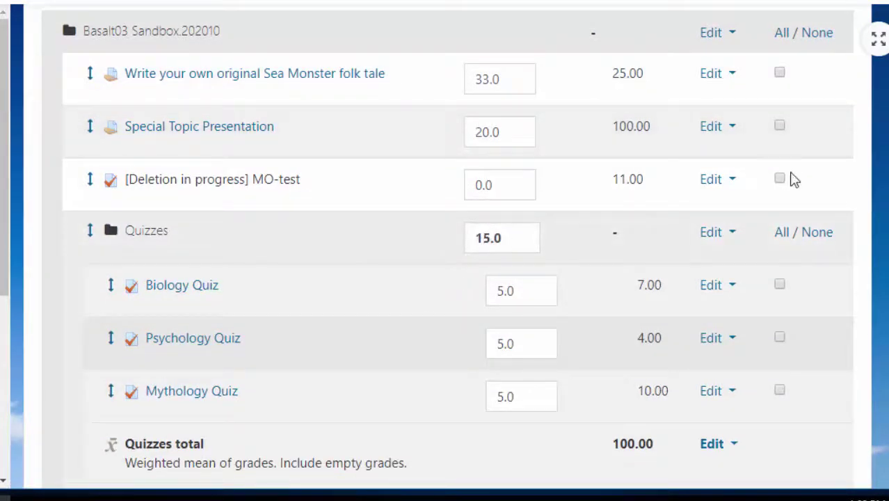
scroll(498, 296, down, 3)
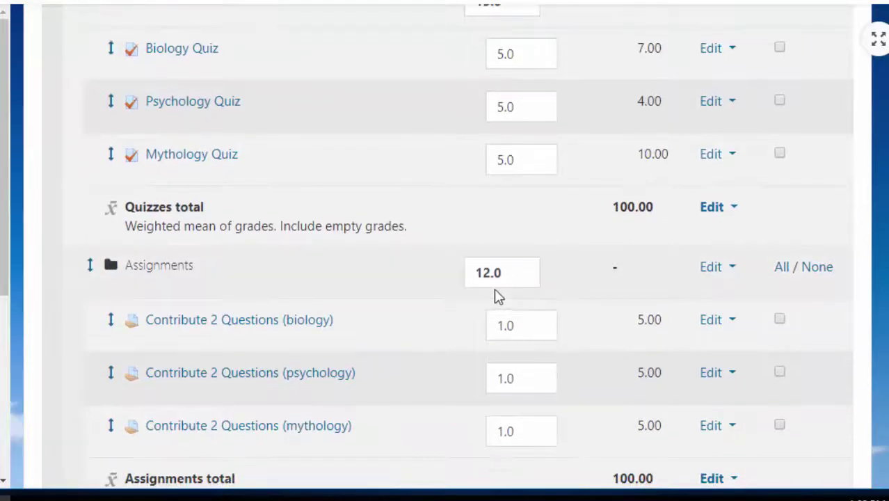
scroll(449, 274, down, 3)
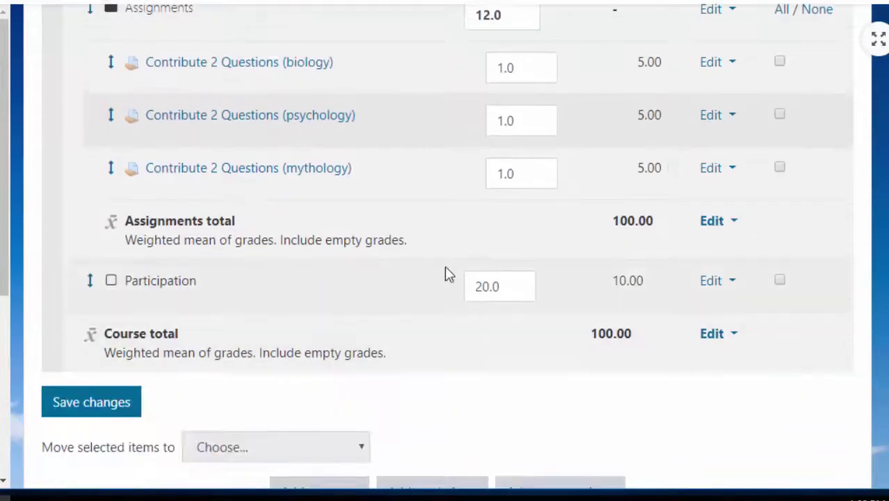
click(91, 405)
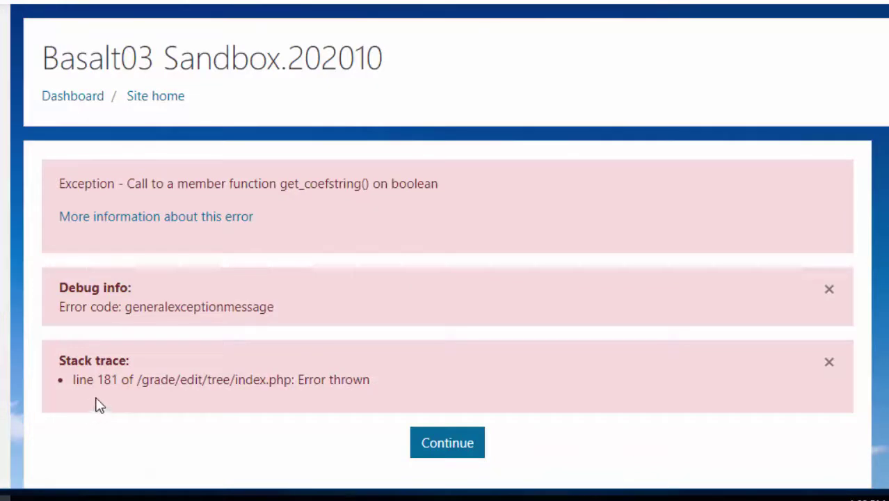
Step: Return to the Basalt03 Sandbox.202010 course, reopen its Gradebook setup and check the item and category weights
click(417, 441)
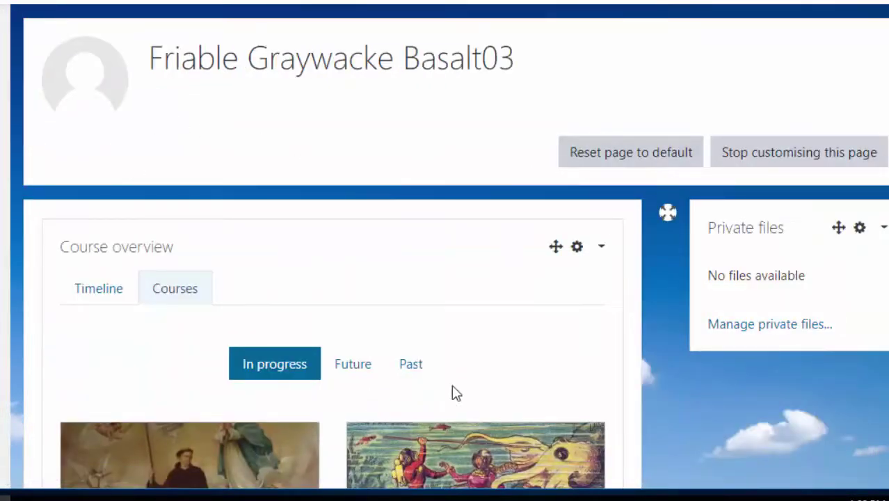
click(493, 471)
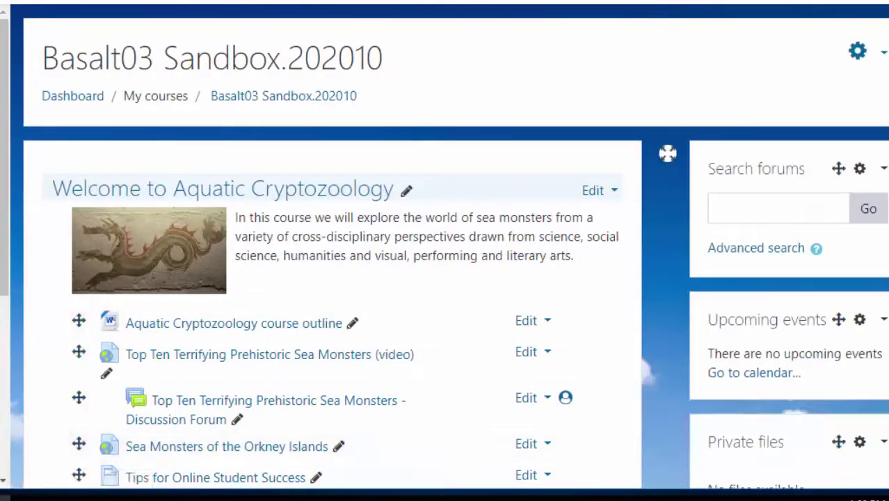
scroll(446, 279, down, 4)
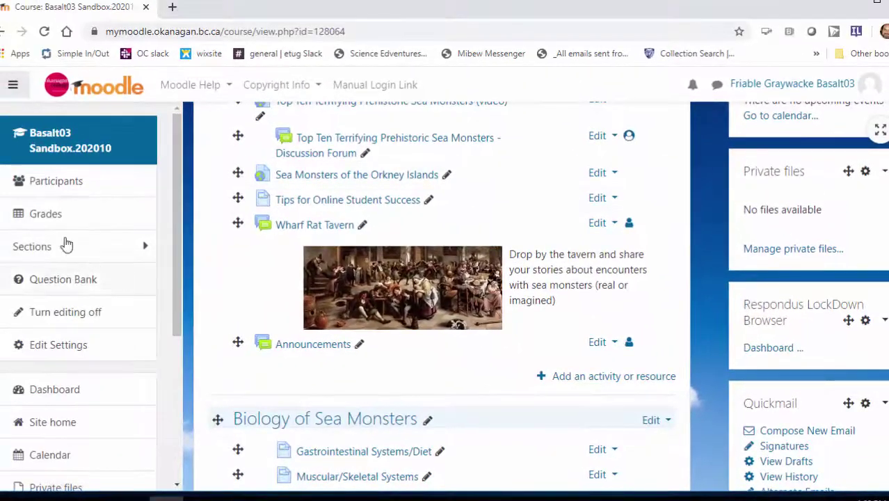
click(46, 214)
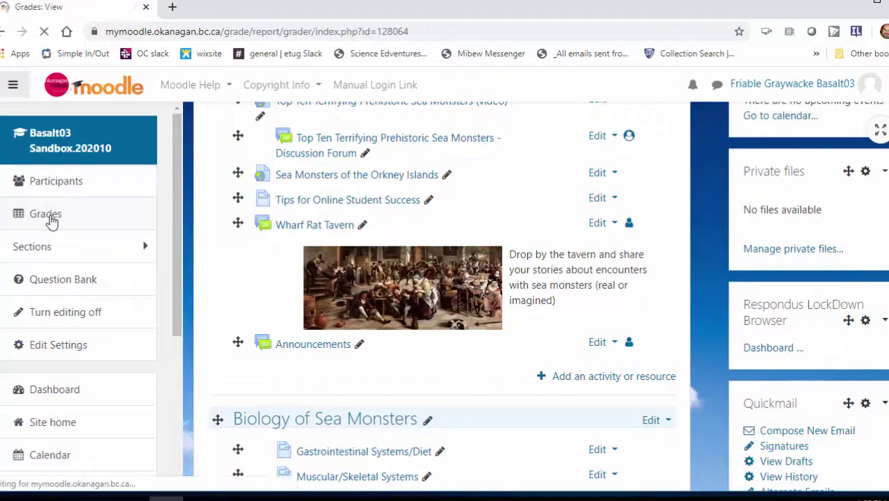
click(691, 252)
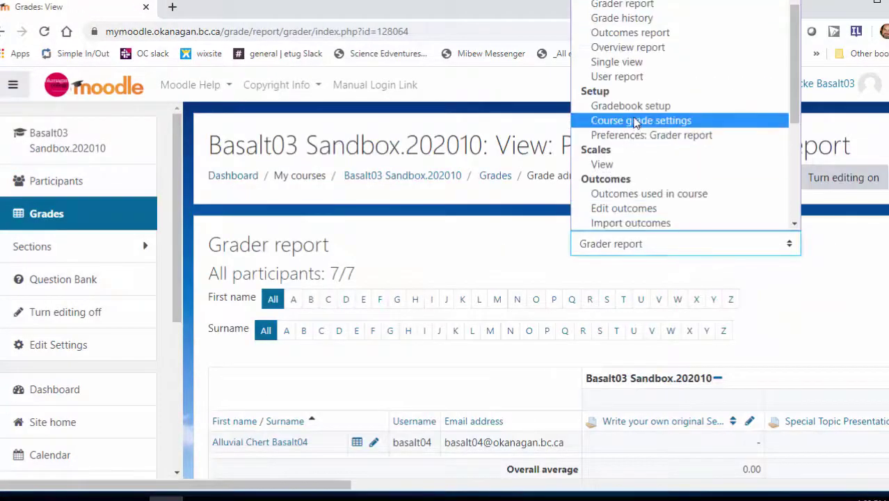
click(630, 114)
scroll(675, 226, down, 4)
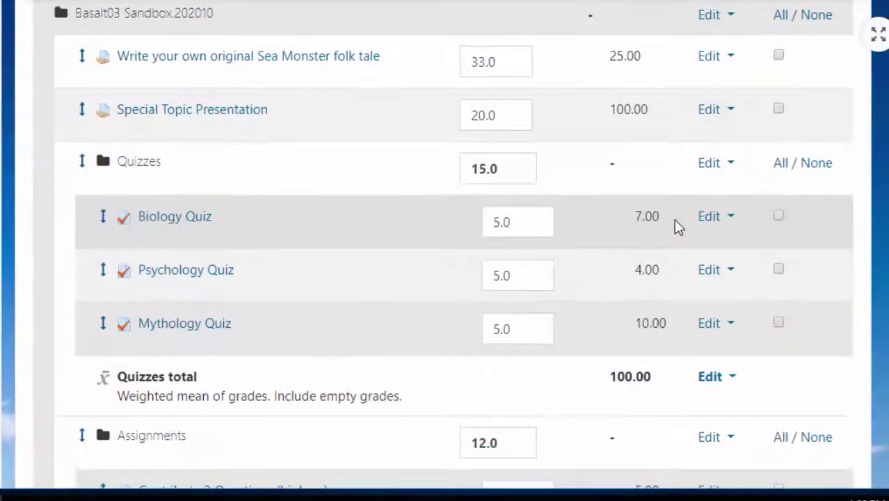
scroll(675, 227, down, 5)
scroll(674, 219, up, 10)
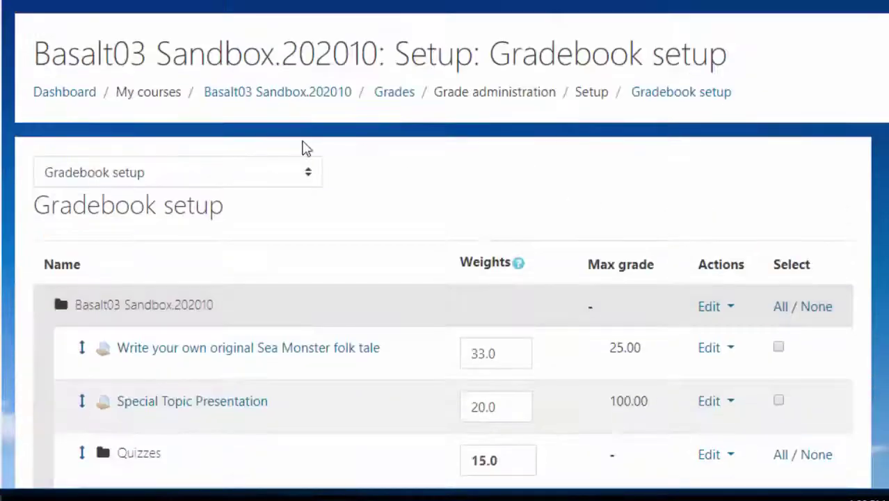
Step: Open the User report for the fourth listed student and review all grade items and their order
click(288, 174)
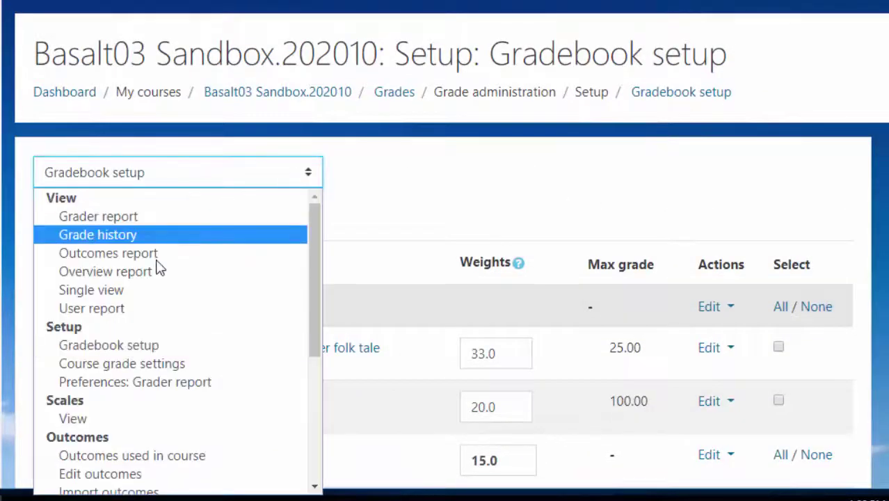
click(136, 308)
click(830, 313)
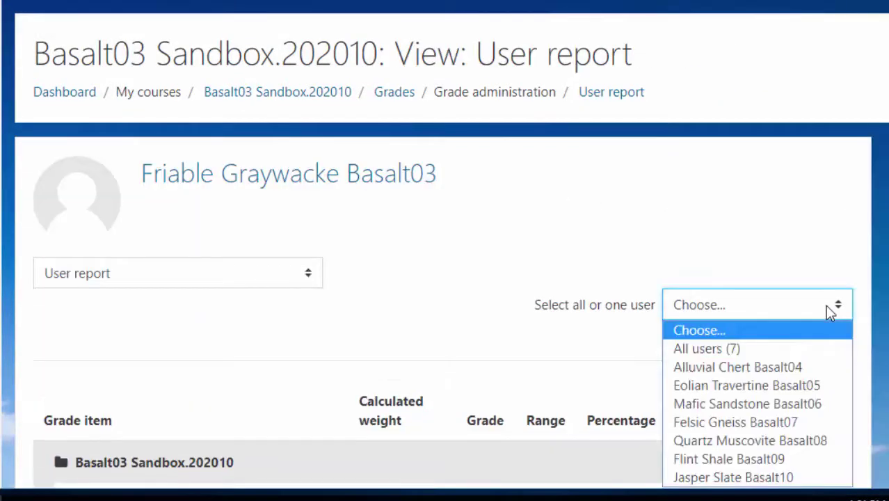
click(765, 428)
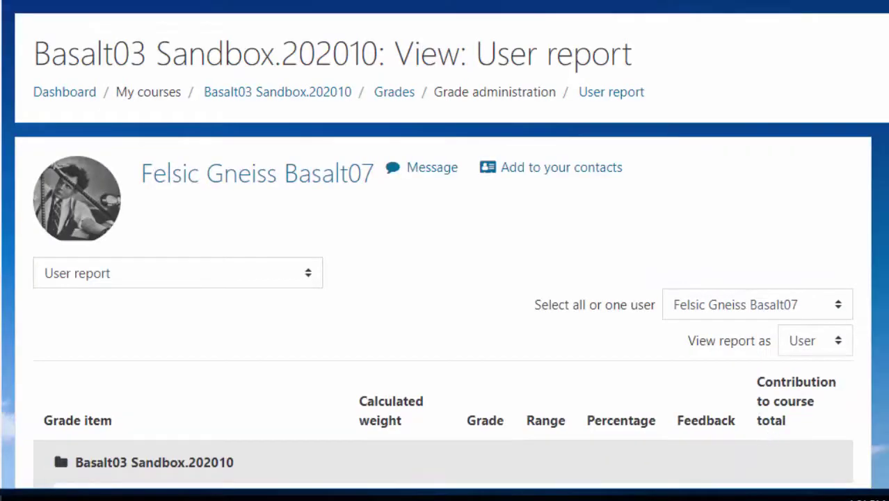
scroll(804, 171, down, 5)
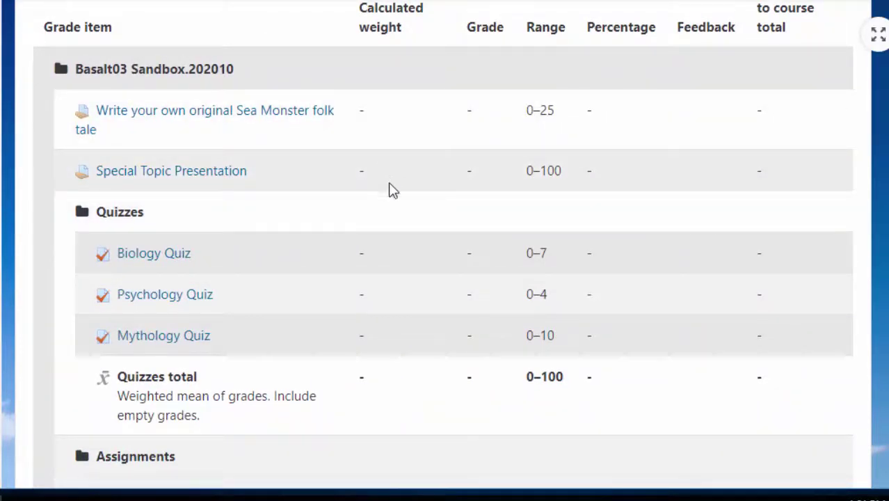
scroll(442, 283, down, 5)
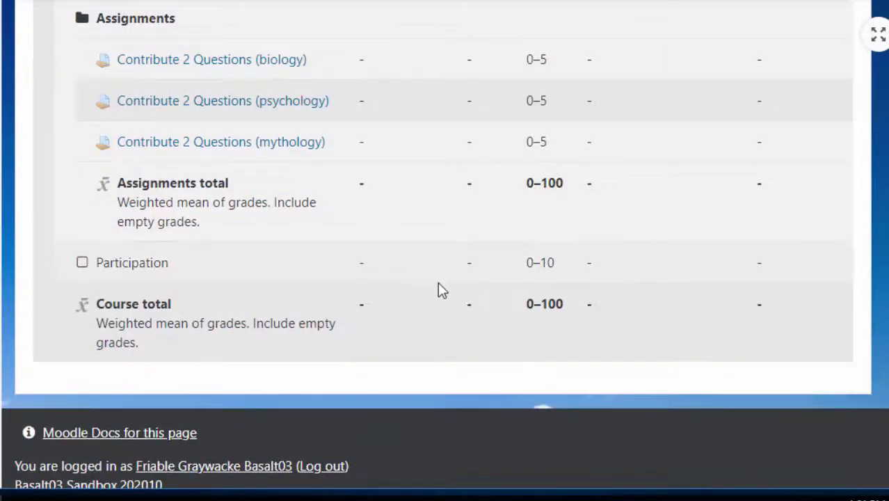
scroll(436, 289, up, 8)
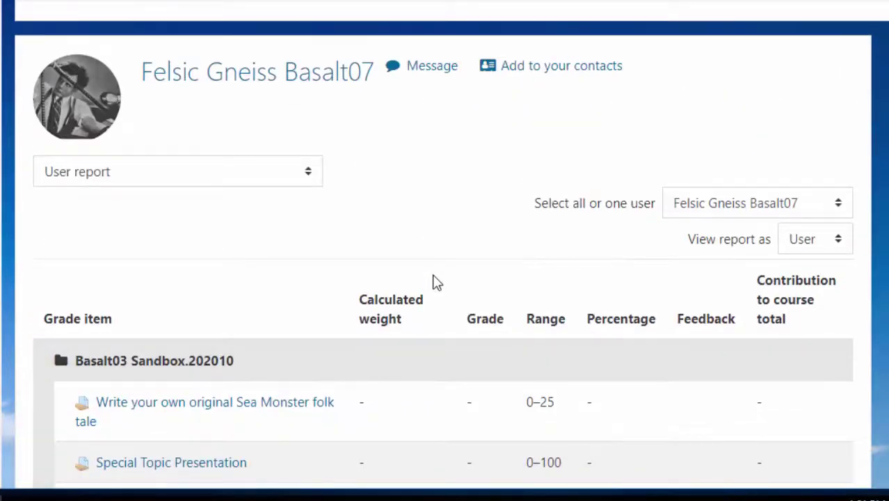
Step: In Gradebook setup, move Write your own original Sea Monster folk tale to the end of the course items, after Participation
click(308, 174)
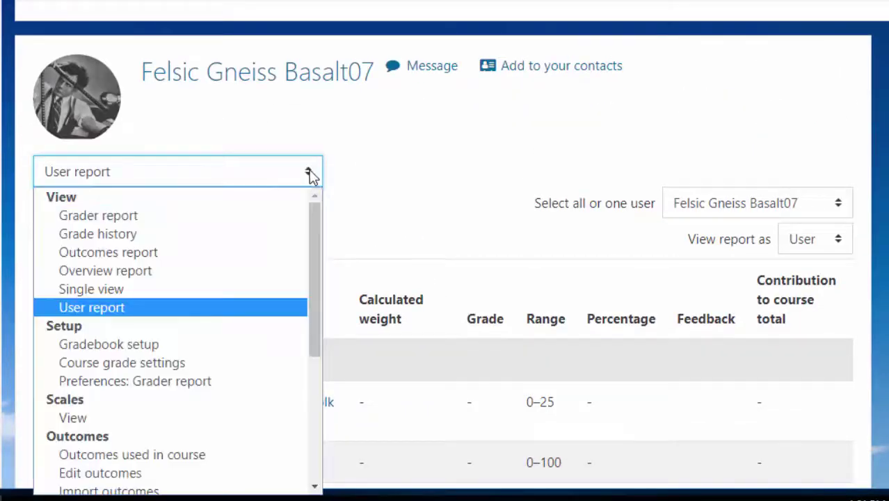
click(144, 347)
scroll(136, 348, down, 1)
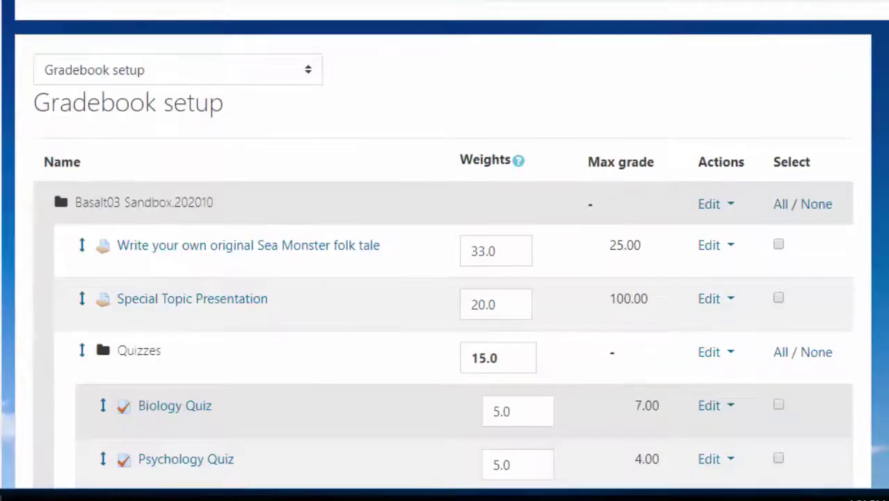
scroll(446, 278, down, 3)
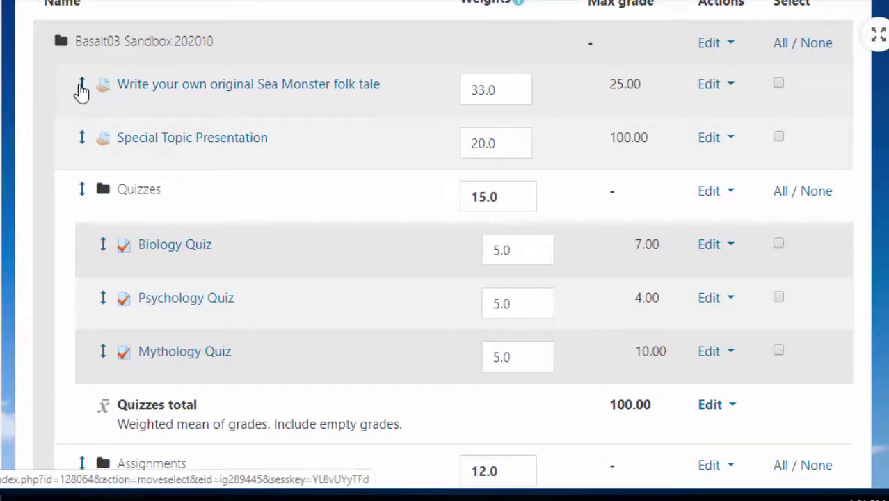
click(81, 89)
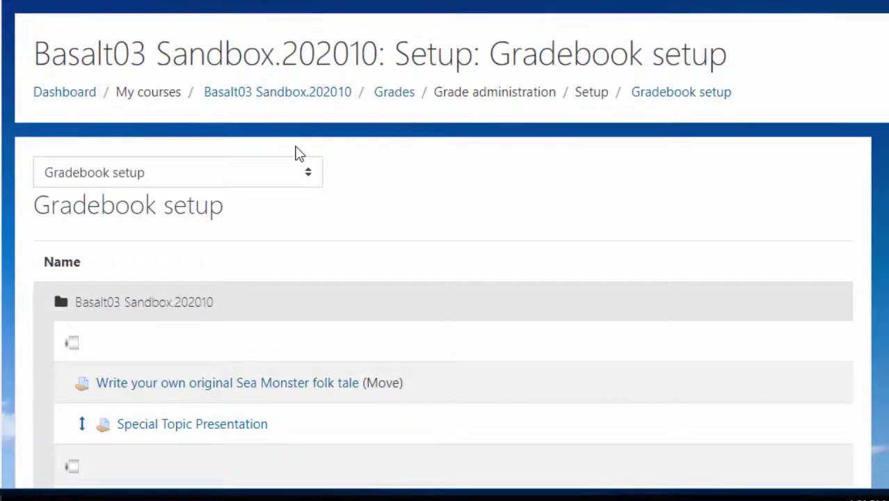
scroll(308, 121, down, 10)
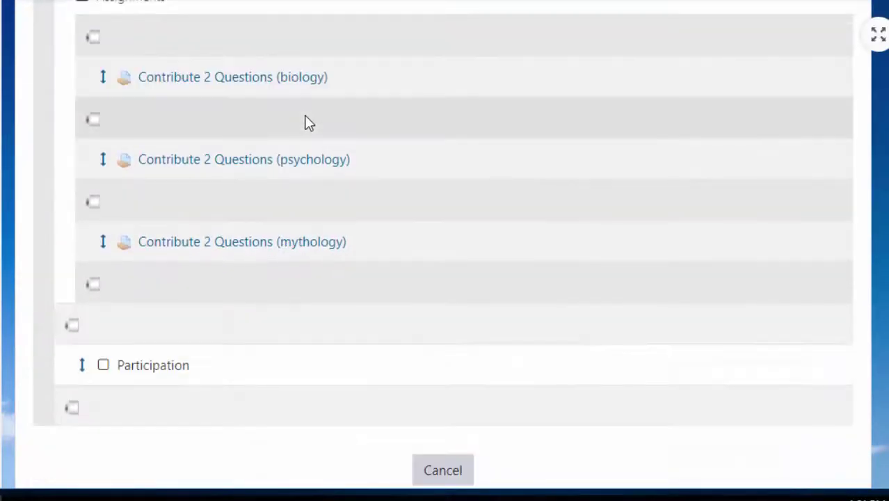
click(75, 409)
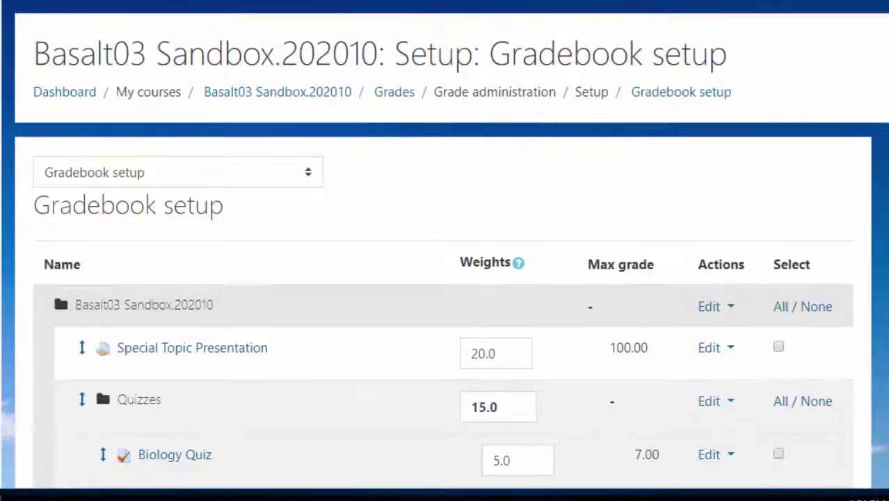
scroll(445, 279, down, 10)
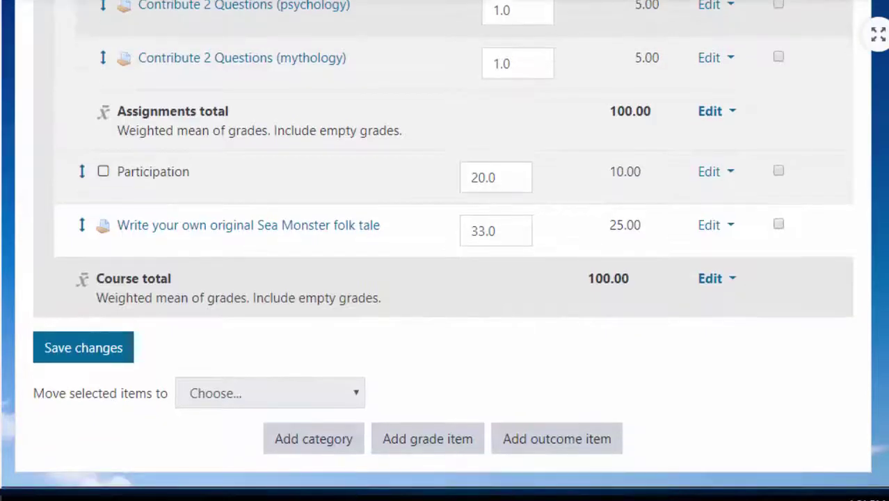
Step: Check the component order in the course outline and move Special Topic Presentation between the Assignments category and Participation
scroll(445, 251, up, 8)
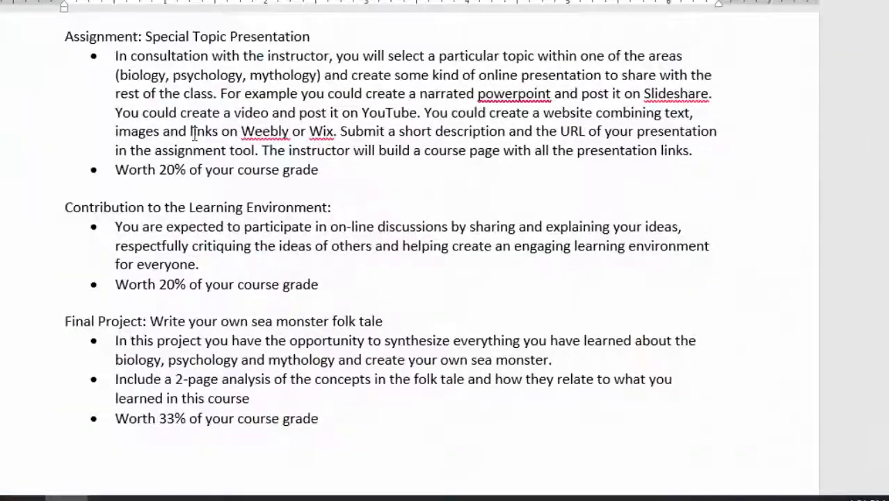
scroll(371, 114, up, 7)
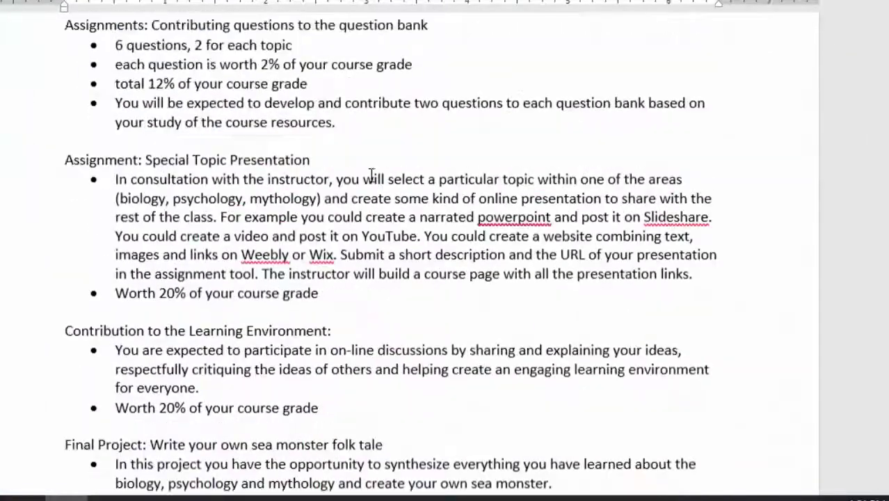
scroll(369, 179, down, 4)
scroll(369, 176, down, 3)
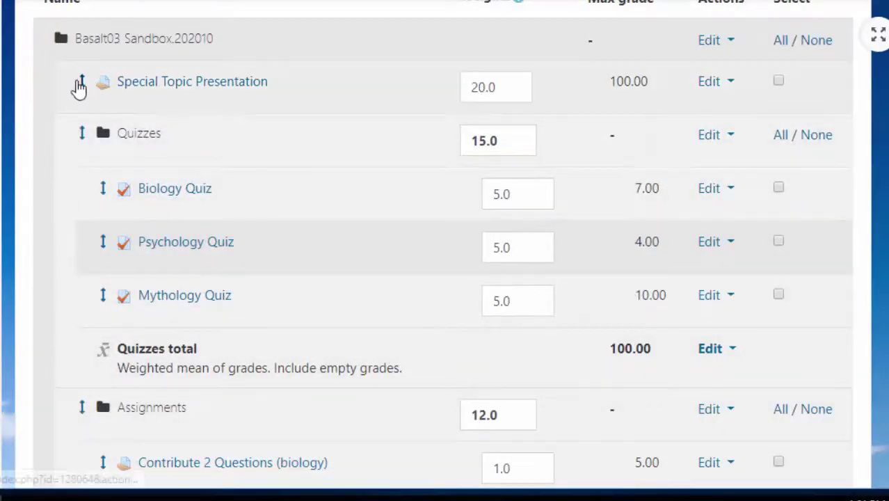
click(121, 129)
scroll(359, 121, down, 8)
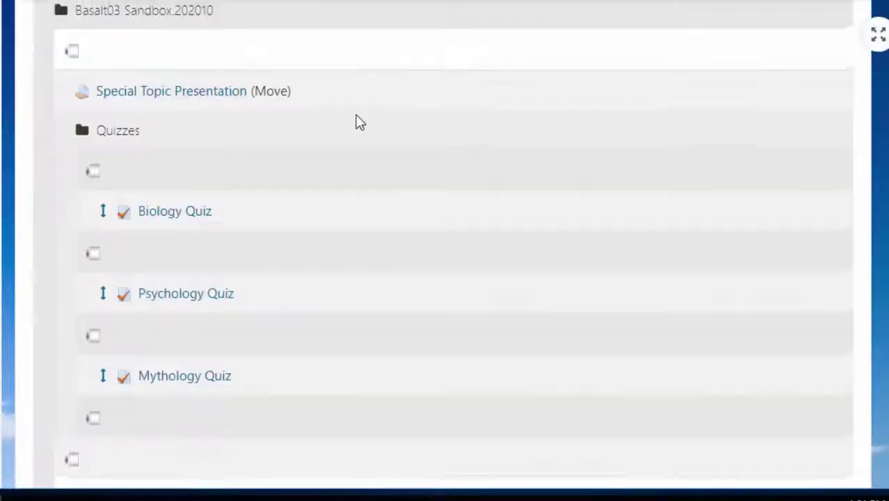
scroll(272, 84, down, 2)
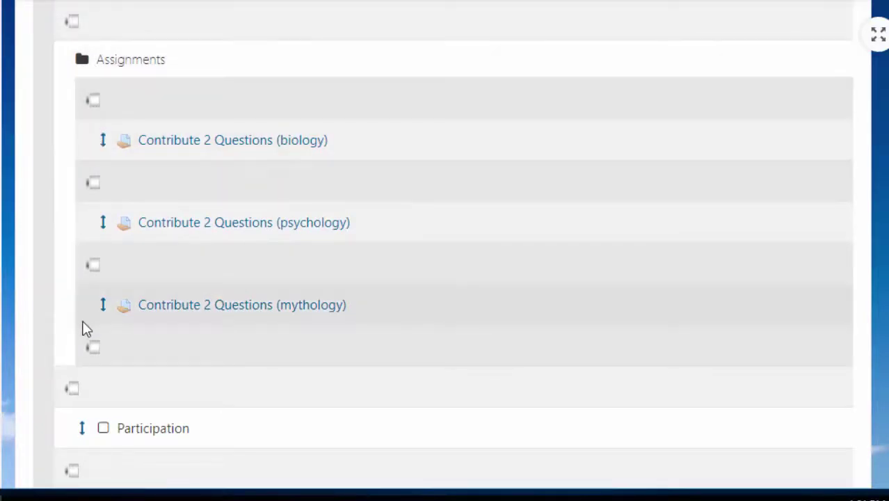
click(71, 389)
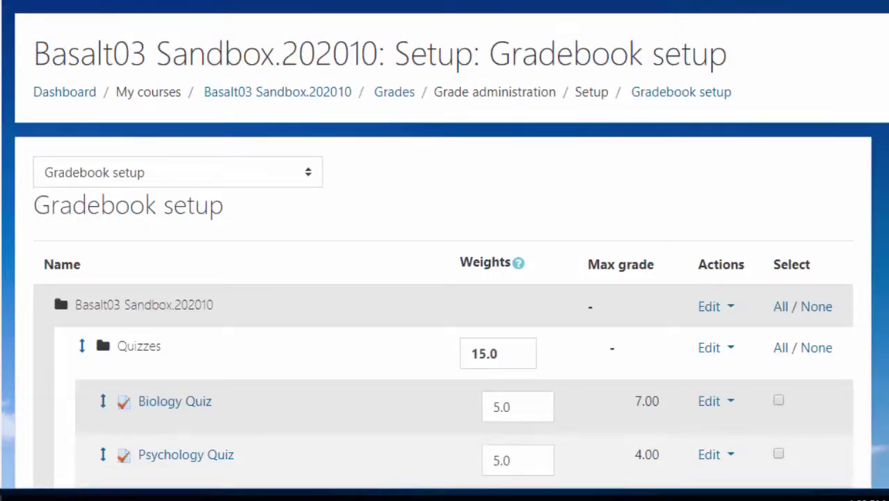
Step: Reopen the User report for the same student and examine the rearranged order of grade items and categories
click(284, 167)
click(105, 310)
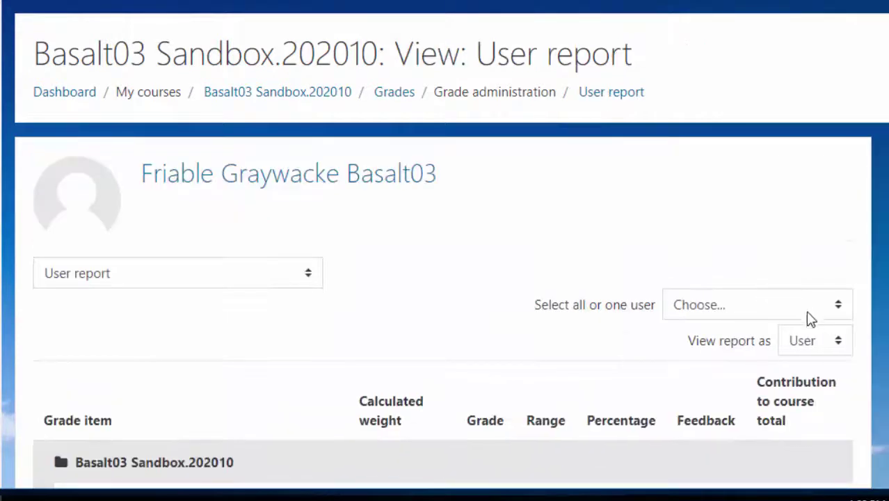
click(809, 308)
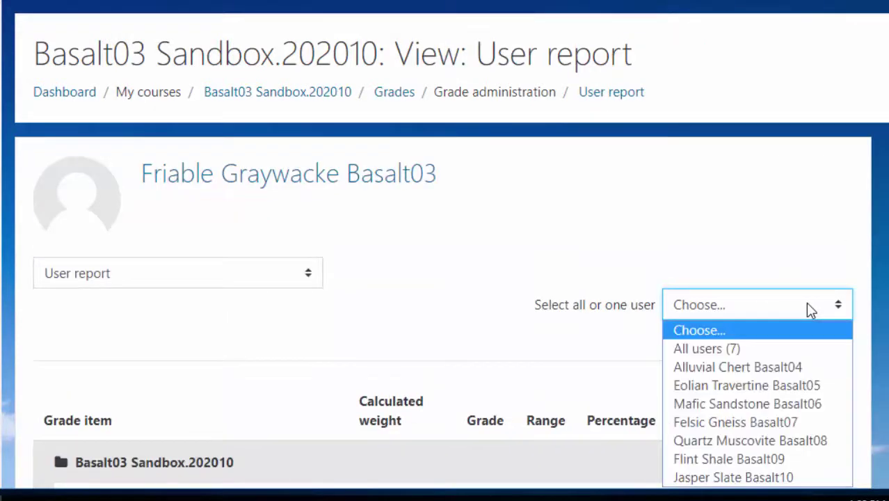
click(731, 422)
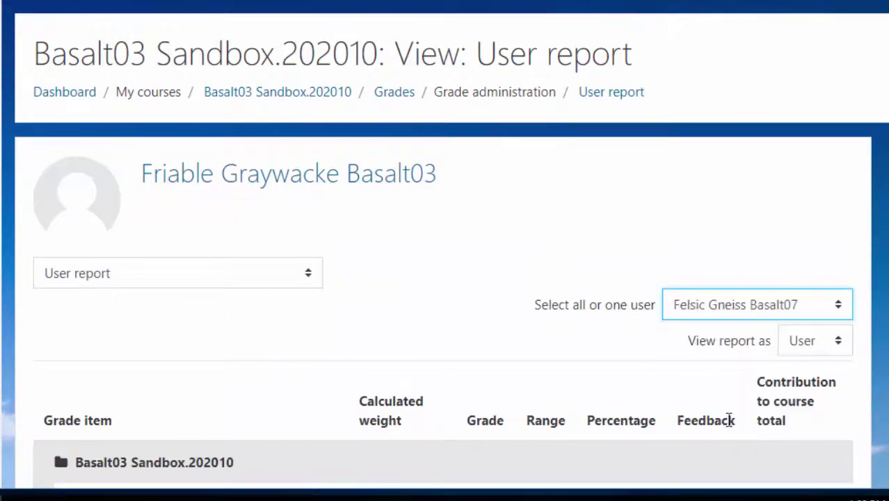
scroll(445, 278, down, 5)
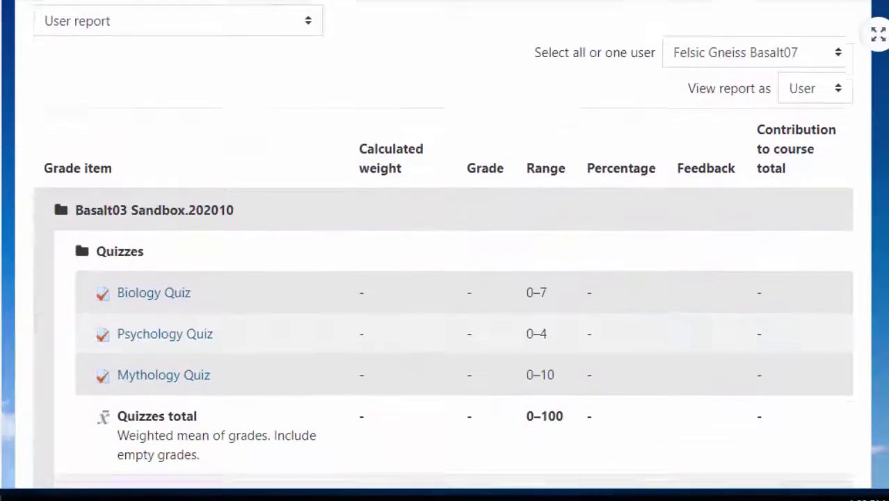
scroll(427, 123, up, 2)
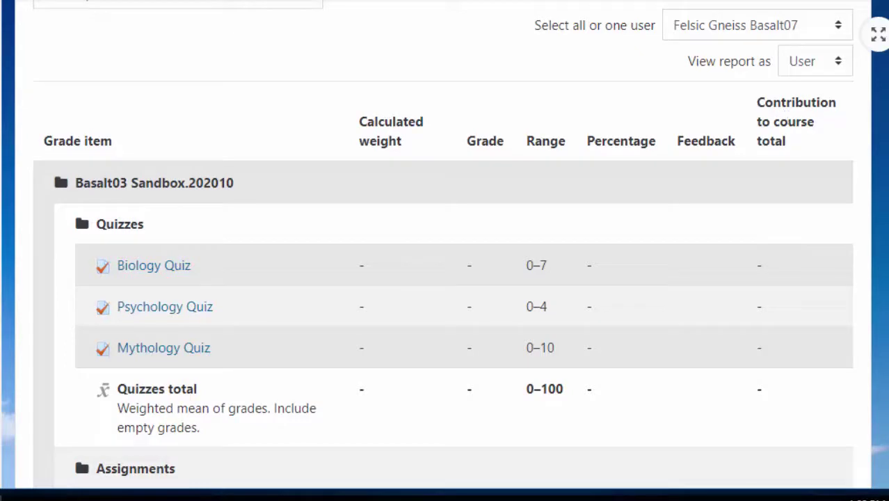
scroll(446, 251, down, 7)
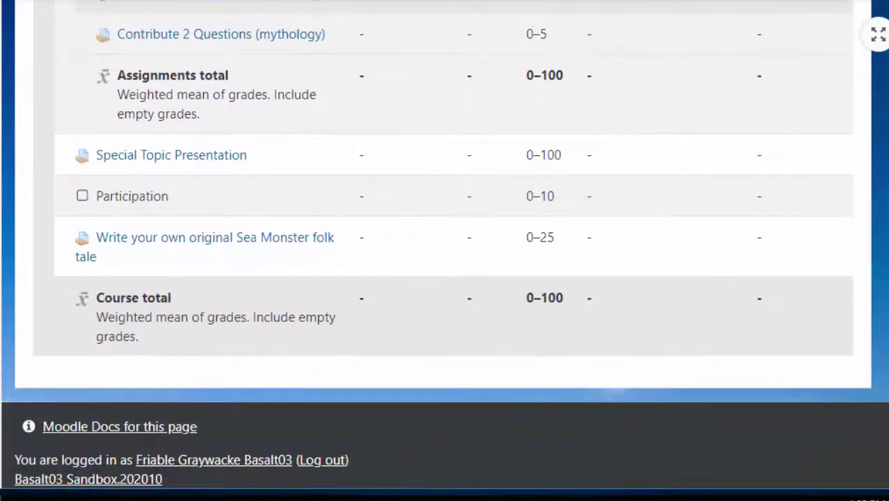
scroll(446, 250, up, 2)
scroll(293, 125, up, 6)
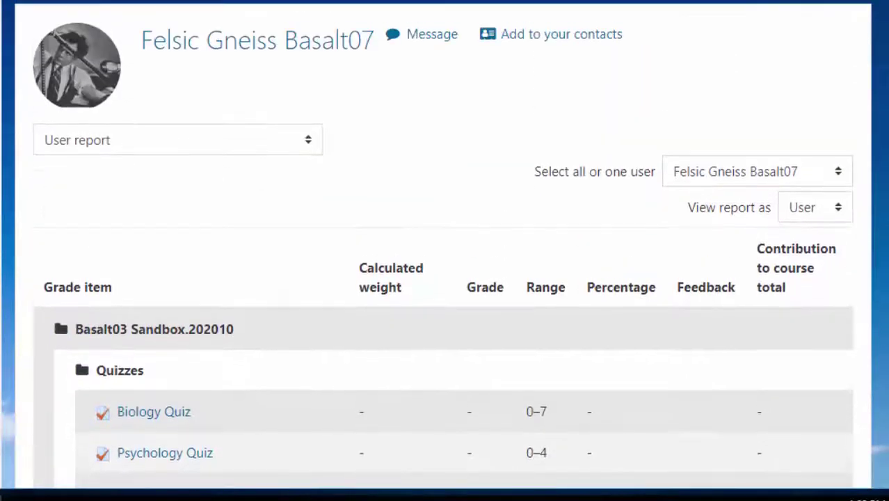
Step: In the course grade settings, hide weightings and the contribution to course total in the User report, and save the changes
click(304, 140)
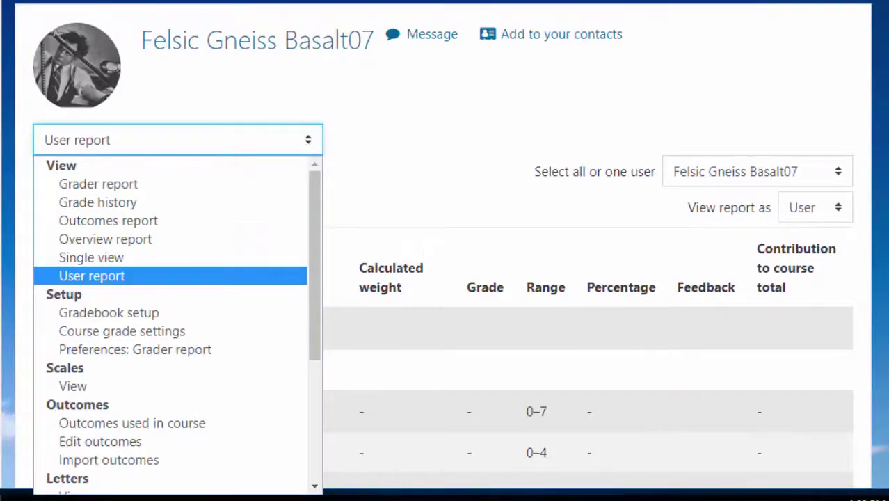
click(84, 332)
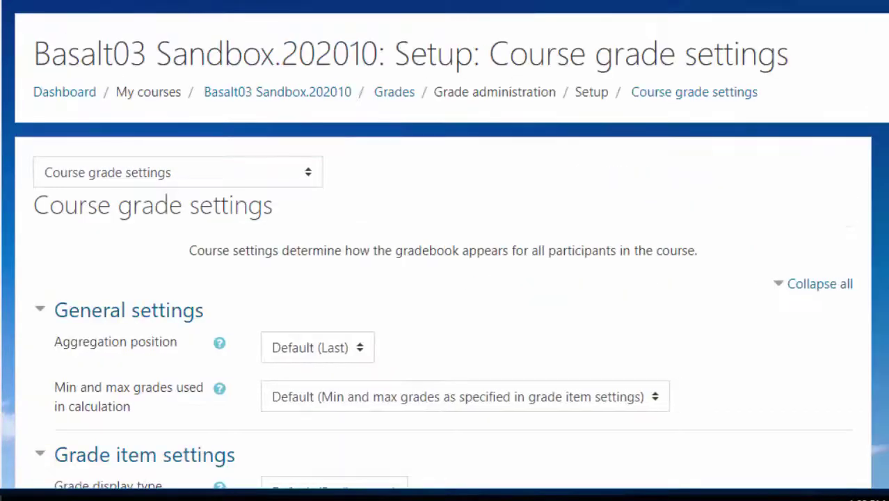
scroll(103, 158, down, 12)
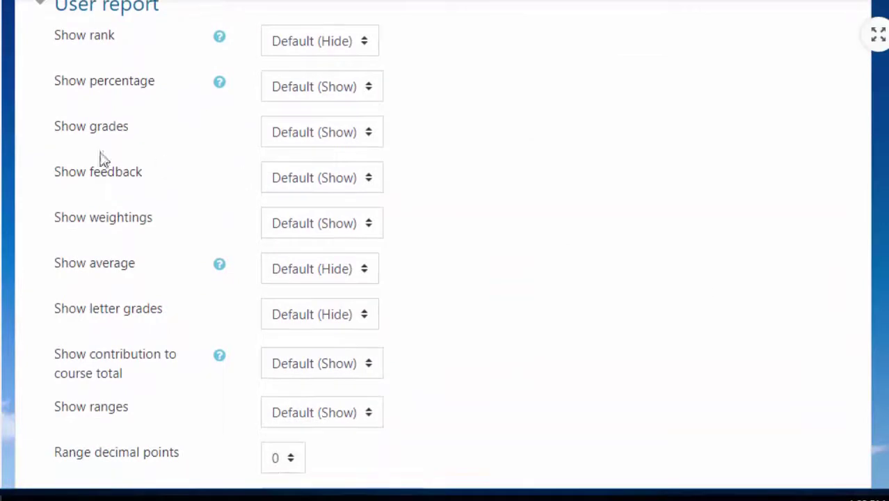
click(371, 225)
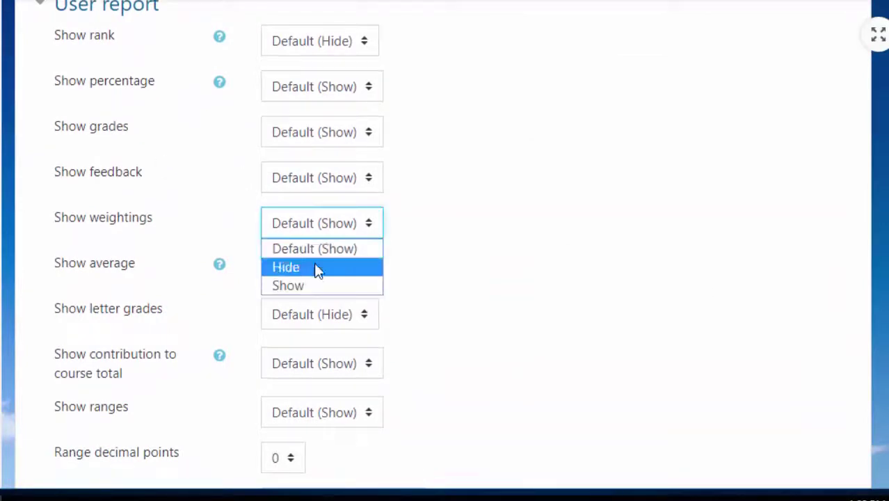
click(316, 267)
click(368, 364)
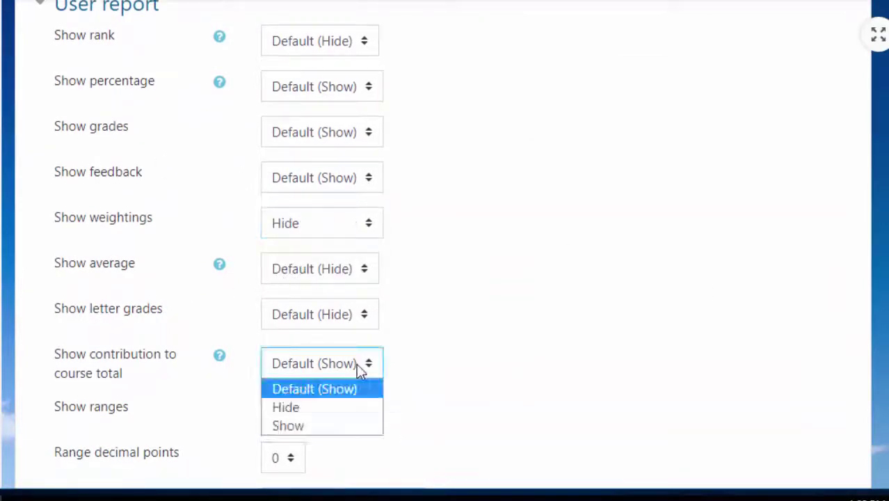
click(302, 409)
scroll(311, 304, down, 5)
click(319, 288)
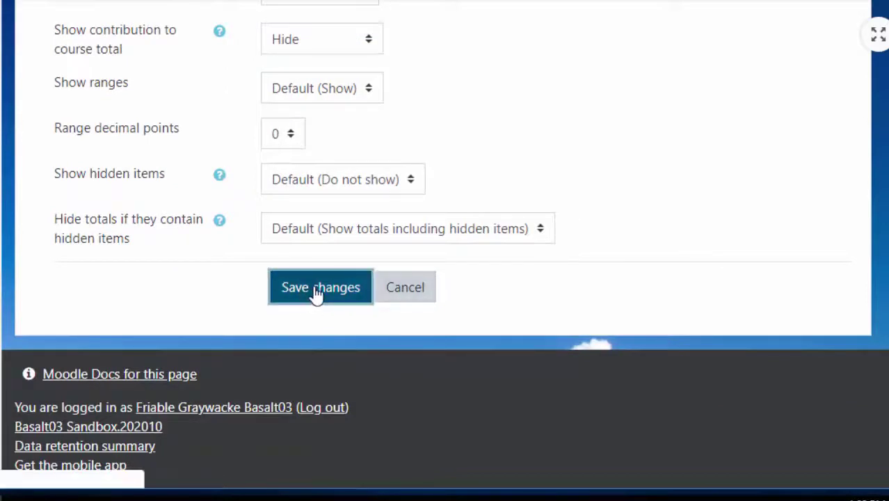
Step: Examine the User report's columns and its grade items from the Quizzes category down to Participation
scroll(445, 278, down, 4)
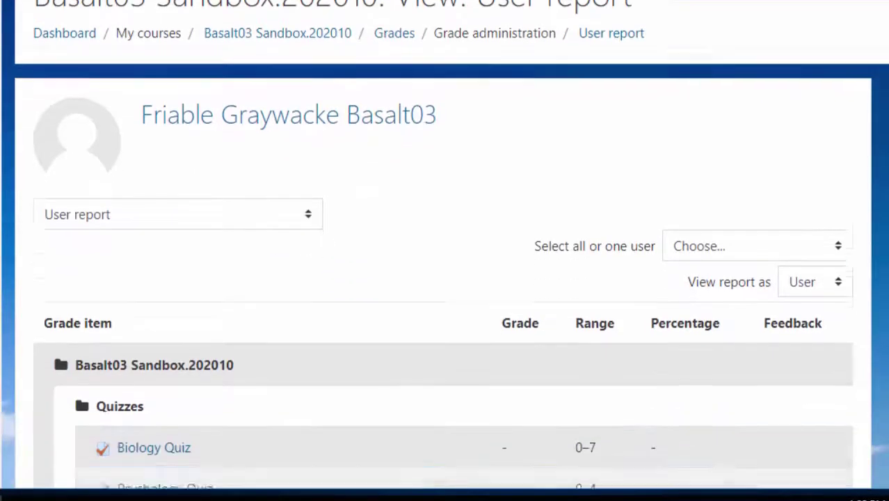
scroll(445, 278, down, 8)
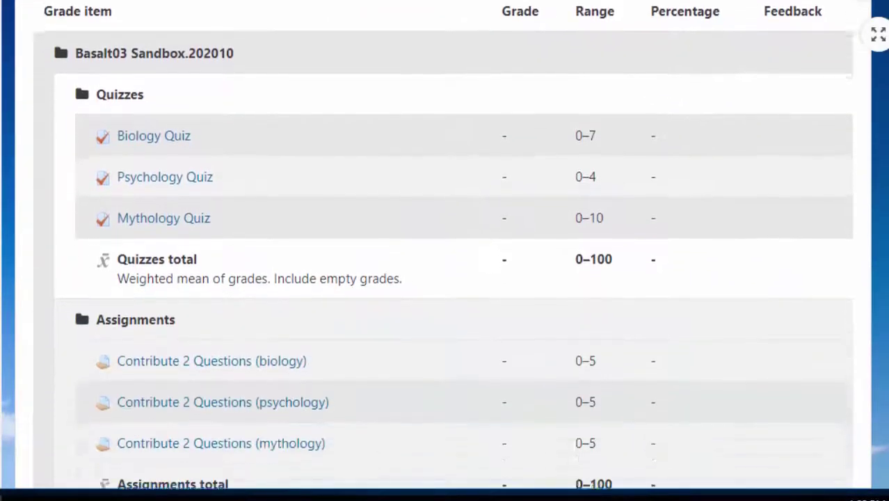
scroll(445, 278, up, 12)
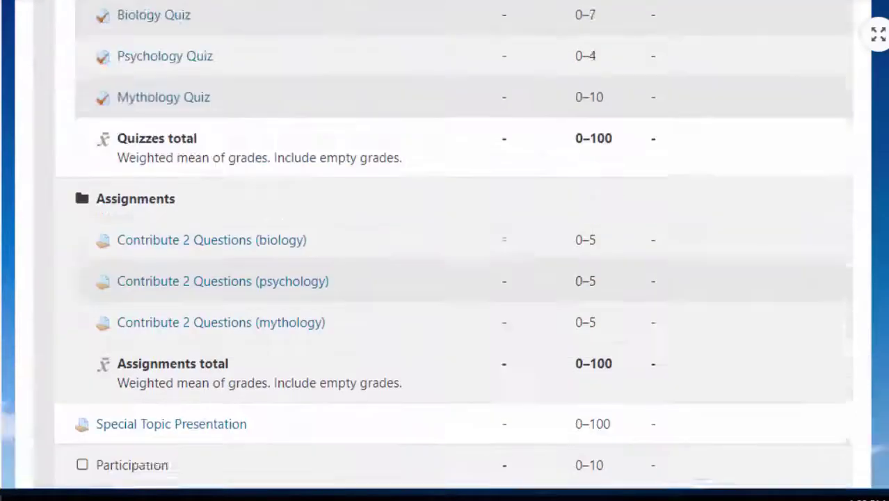